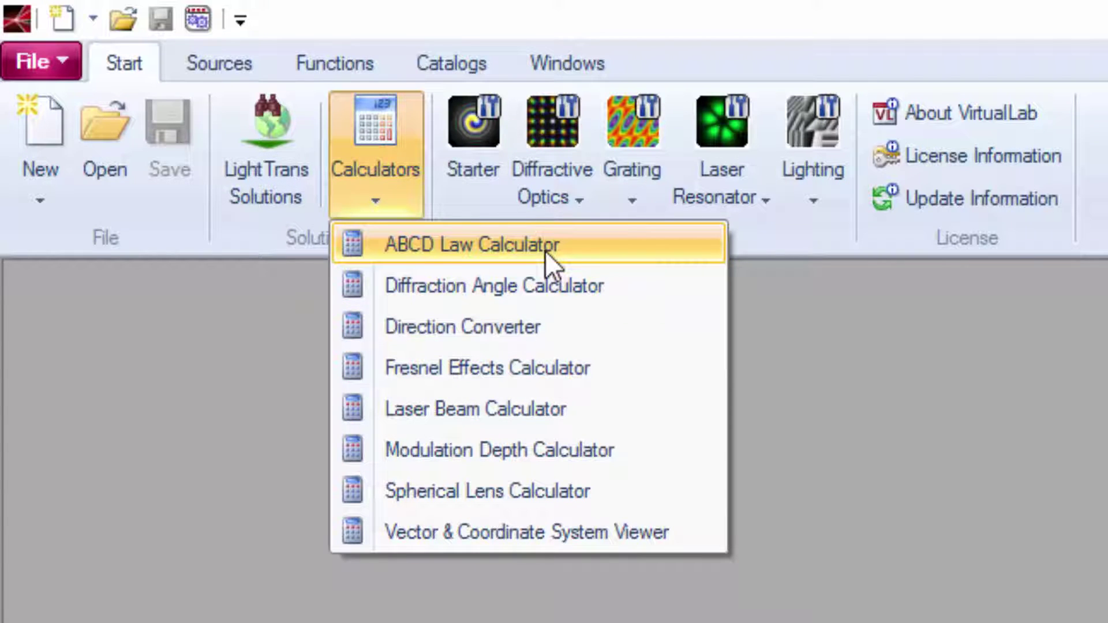
left_click(905, 373)
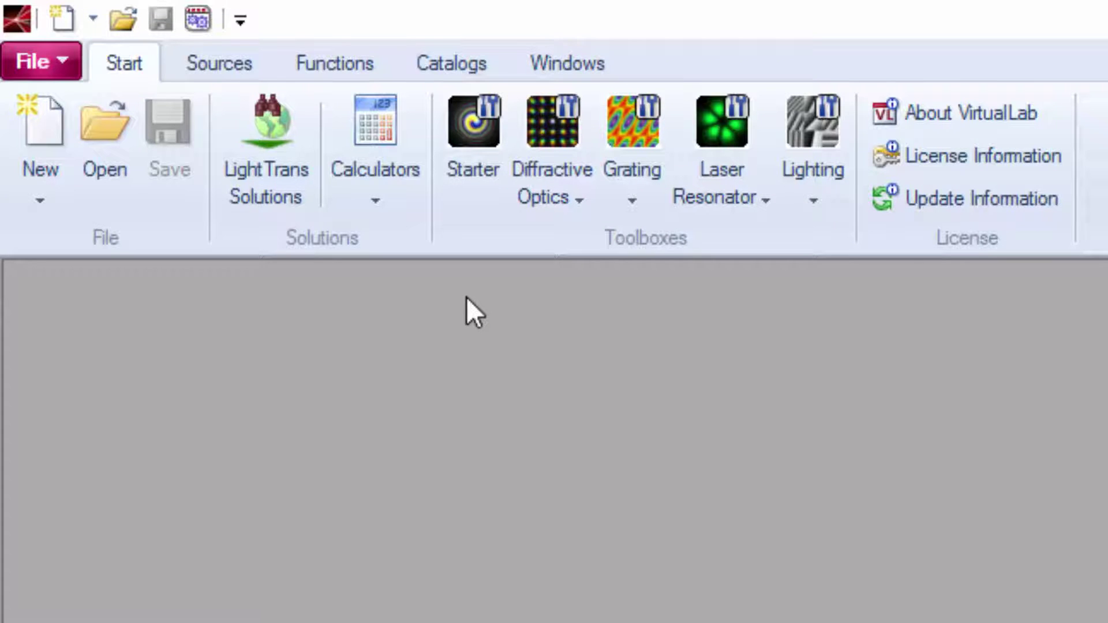
Step: Generate a Gaussian wave with the default Hermite Gaussian mode, 100 µm waist radius, linear polarization and single 532 nm wavelength
left_click(219, 63)
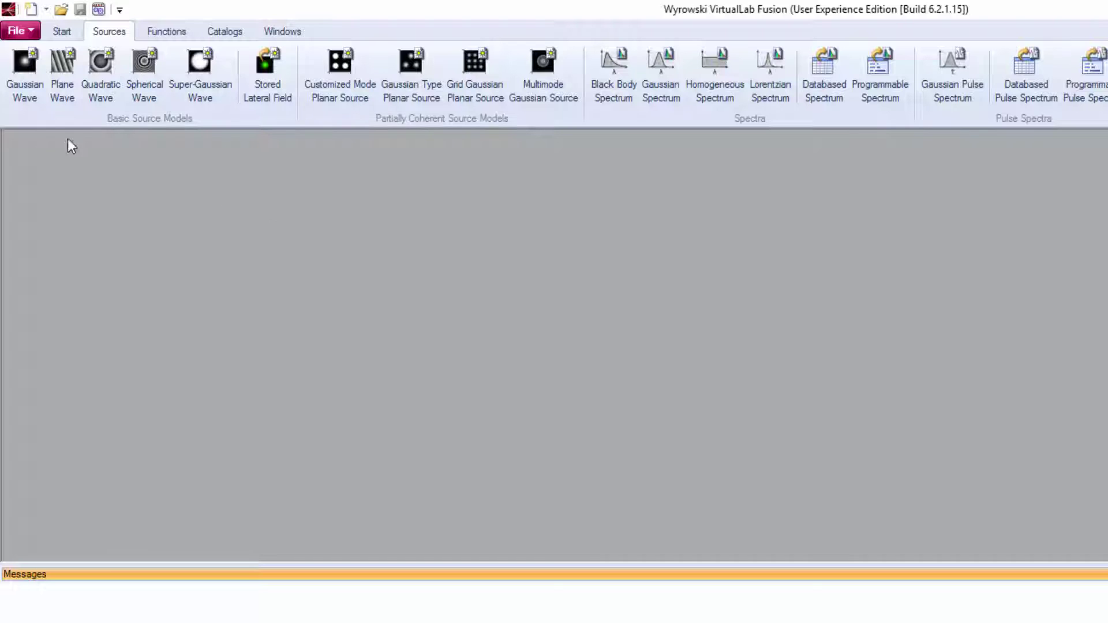
left_click(26, 99)
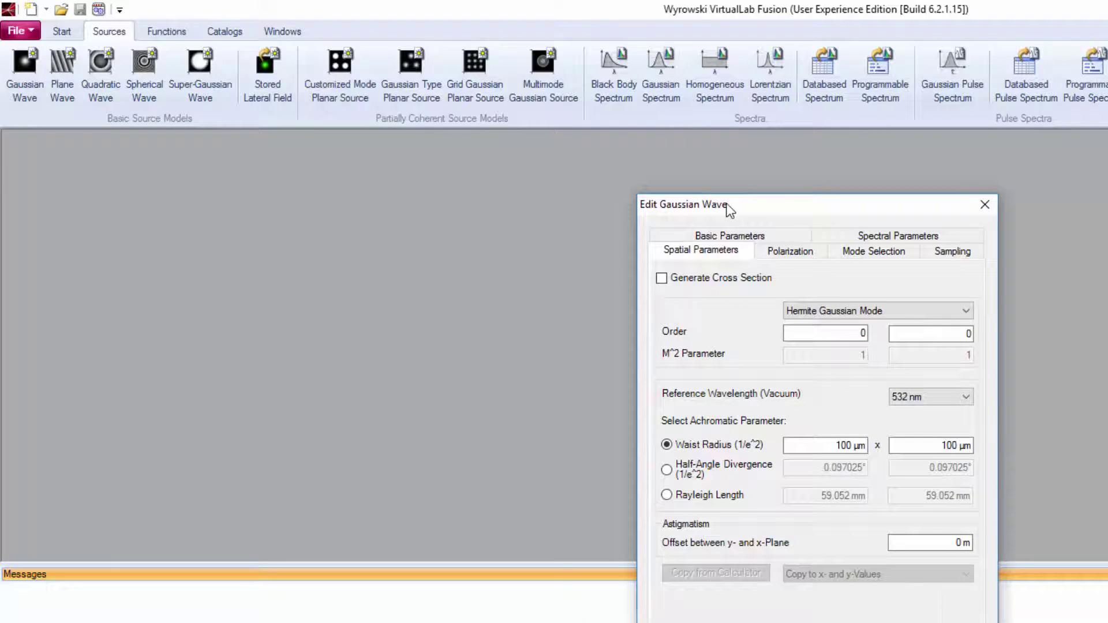
left_click_drag(729, 210, 569, 155)
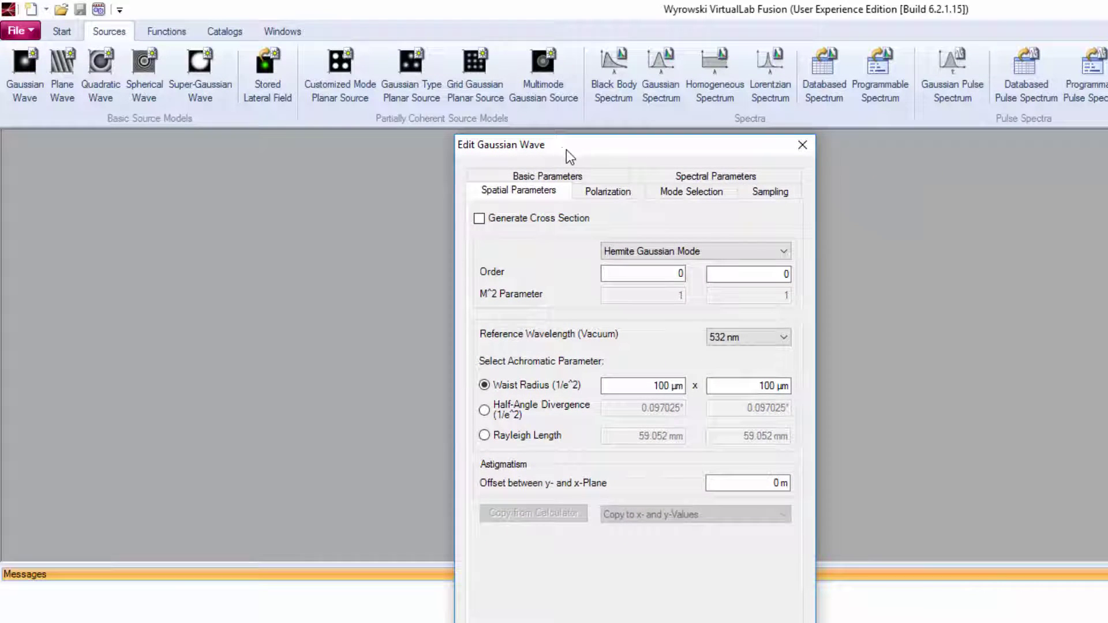
left_click(738, 249)
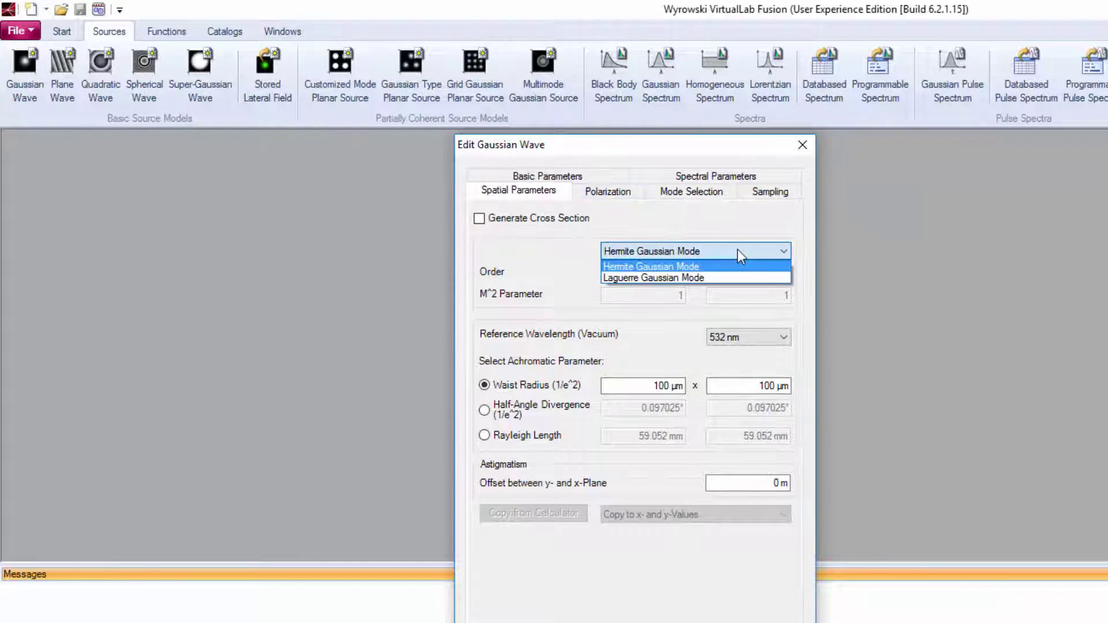
left_click(738, 249)
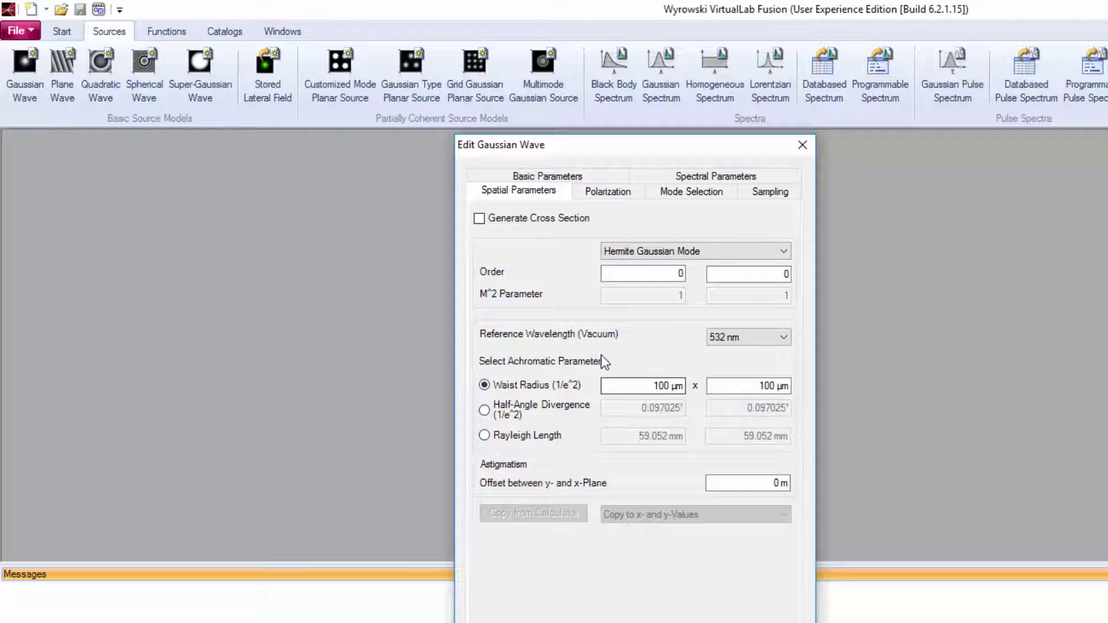
left_click(608, 191)
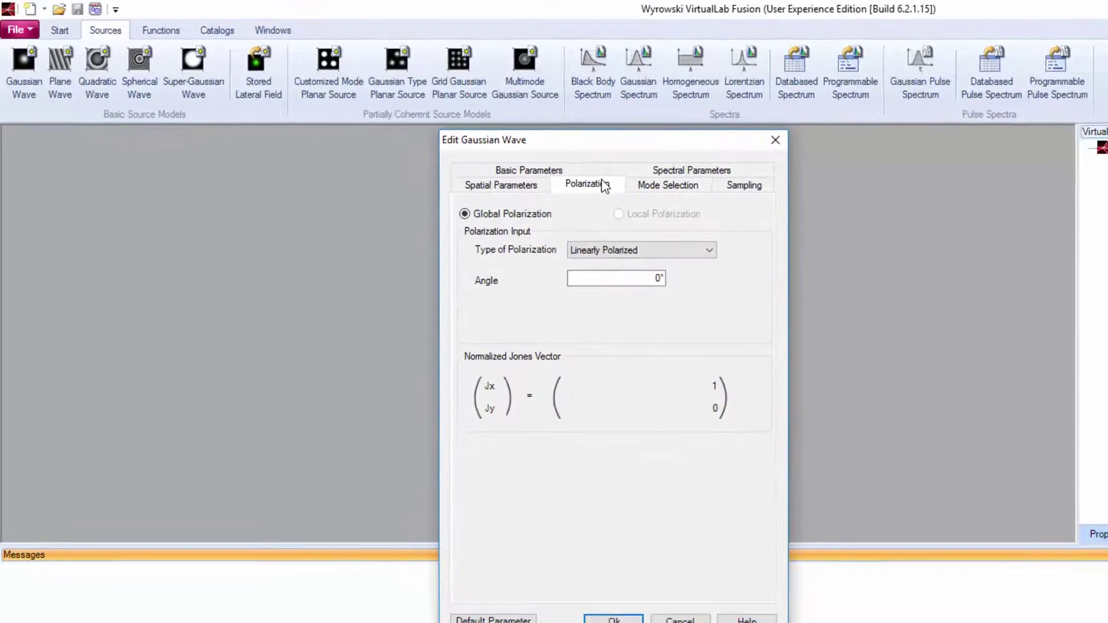
left_click(659, 173)
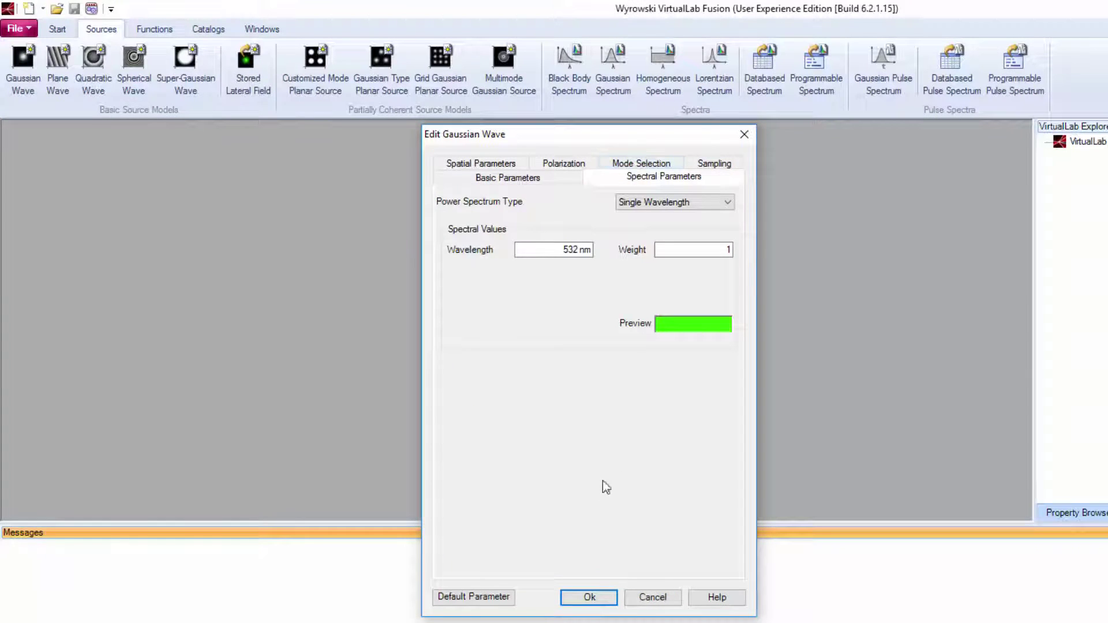
left_click(598, 596)
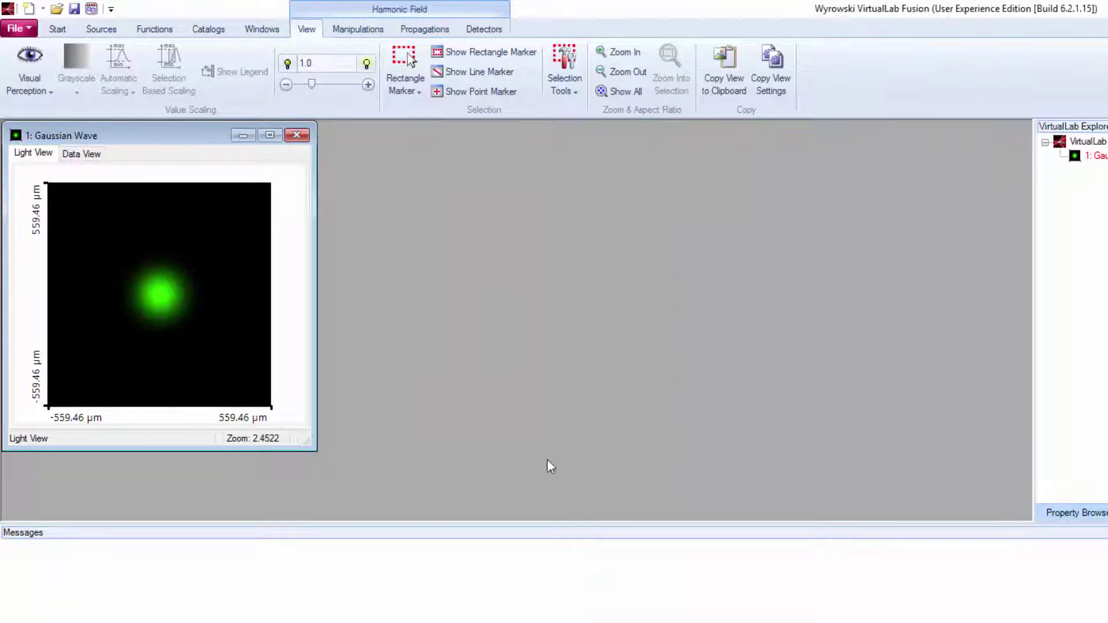
left_click_drag(215, 141, 243, 152)
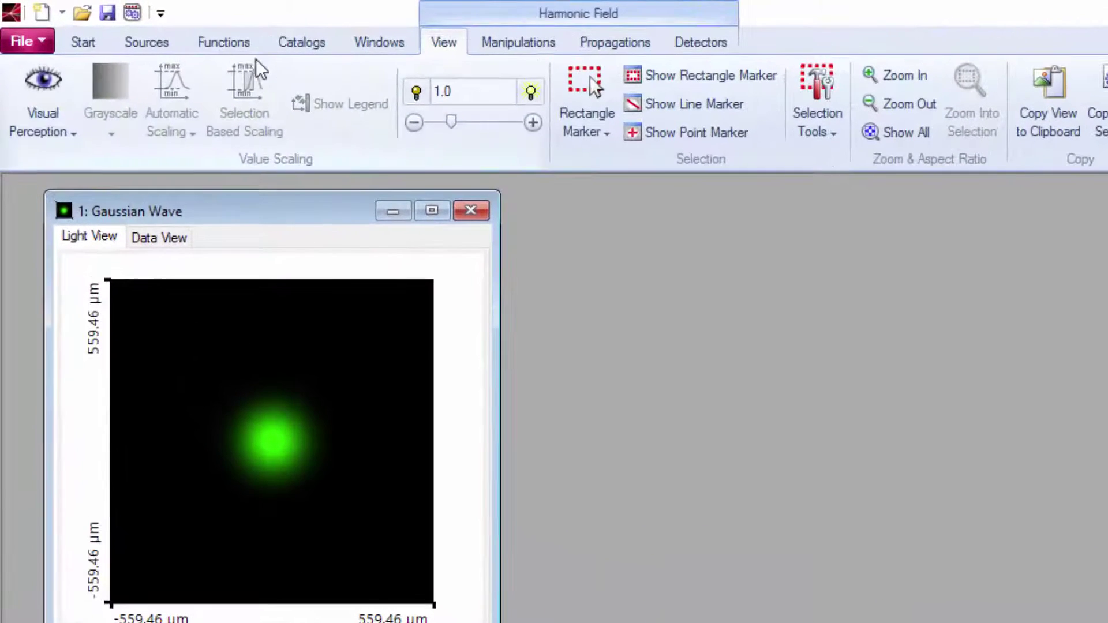
Step: Generate a sawtooth grating transmission function that modulates the phase, keeping the default 100 µm period
left_click(162, 34)
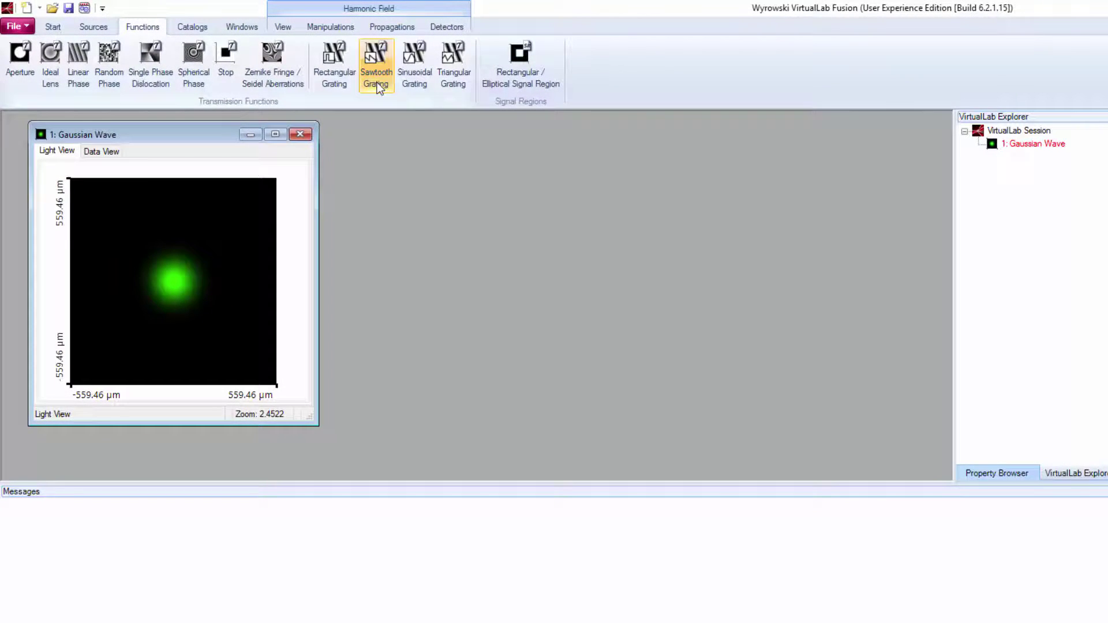
left_click(376, 80)
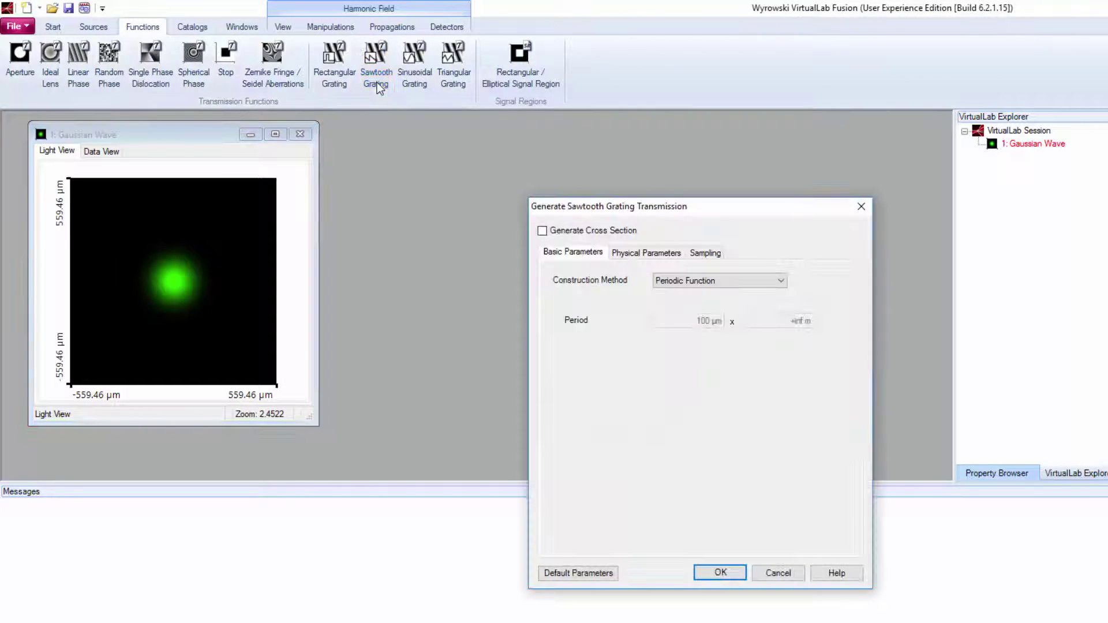
left_click(638, 257)
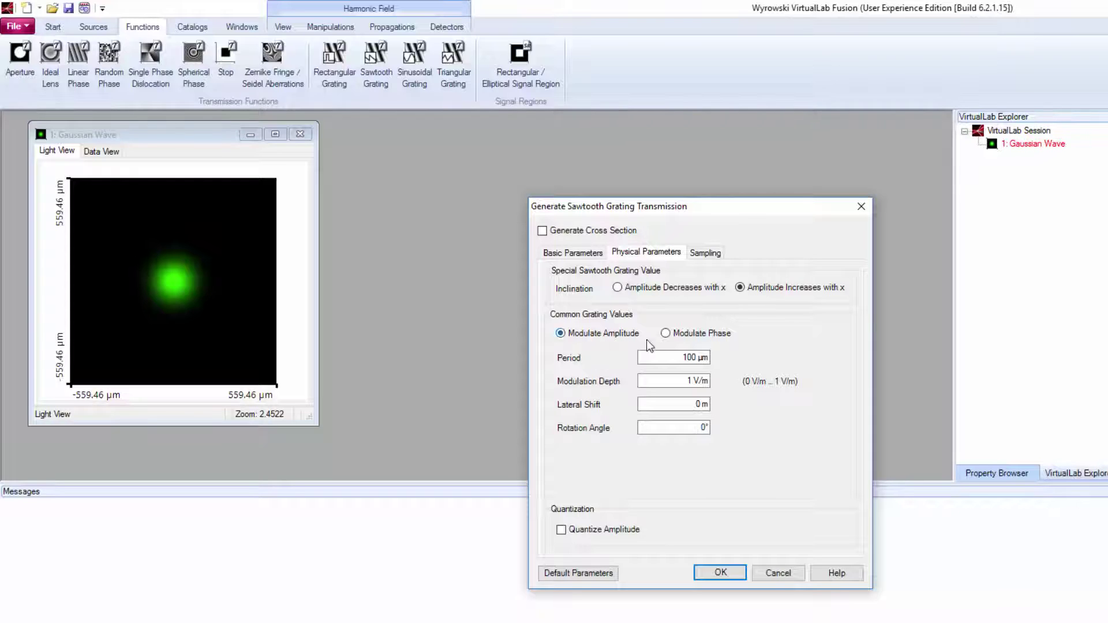
left_click(666, 335)
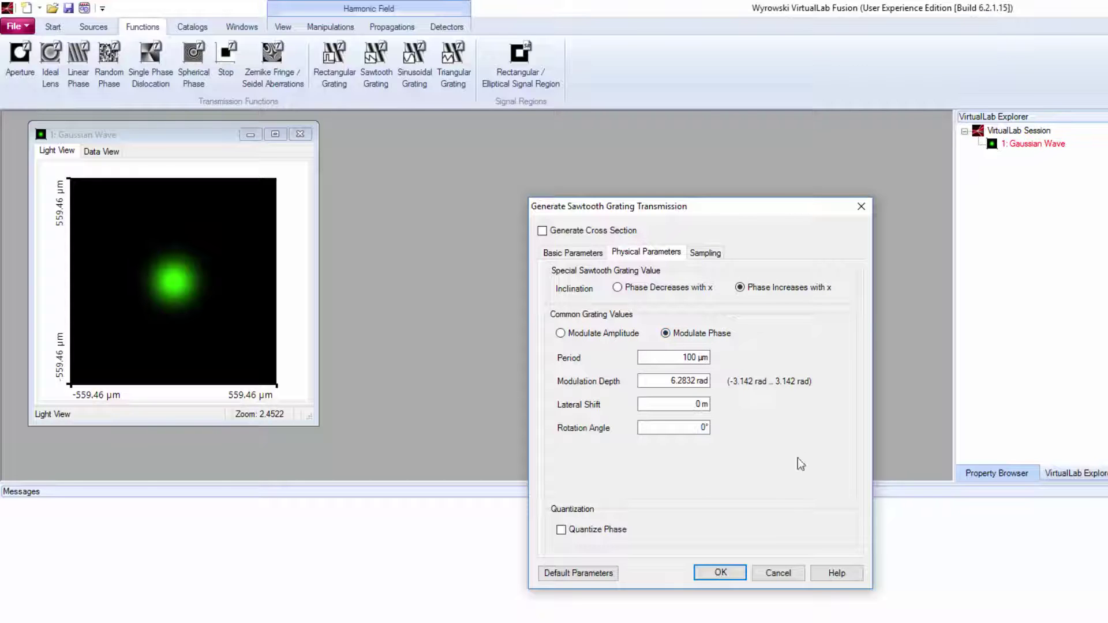
left_click(738, 573)
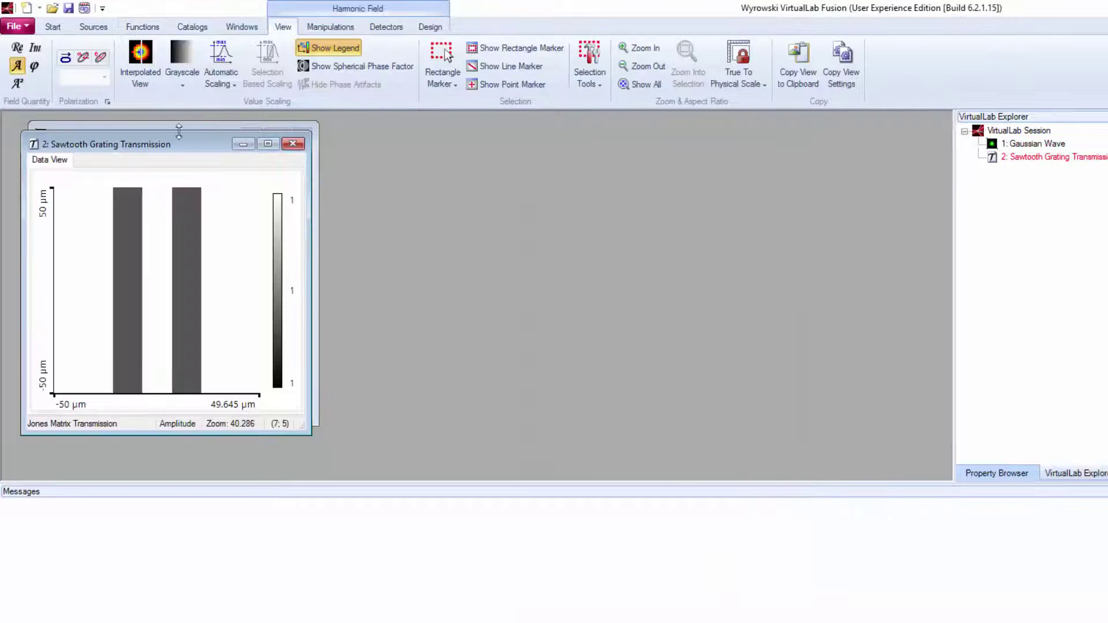
Step: Place the sawtooth grating document beside the Gaussian wave and display its phase
left_click_drag(228, 152, 478, 135)
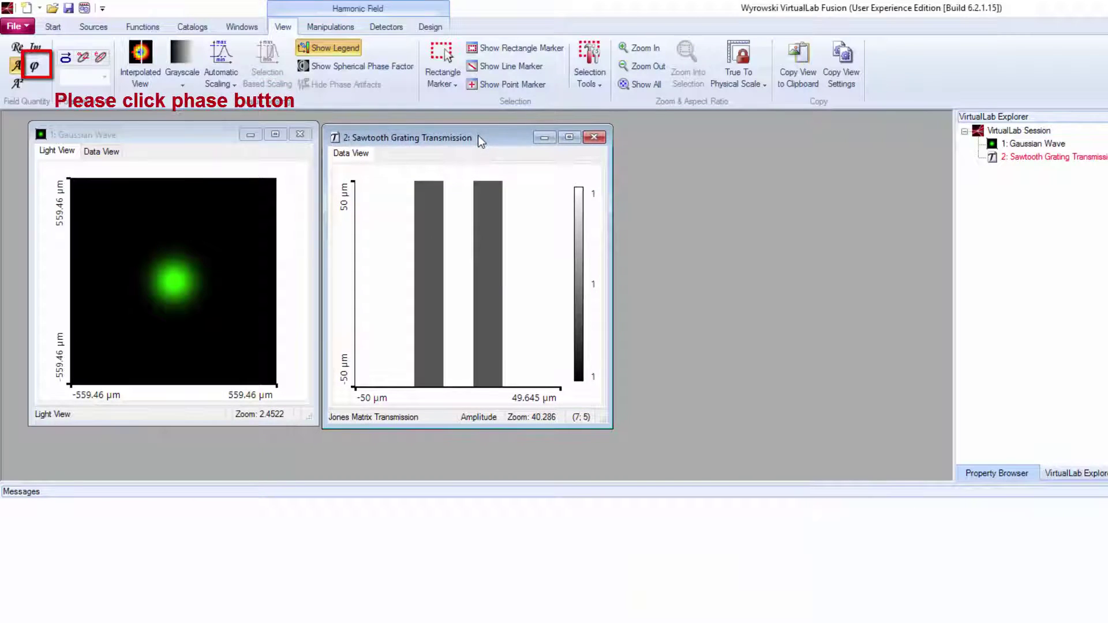
left_click(35, 66)
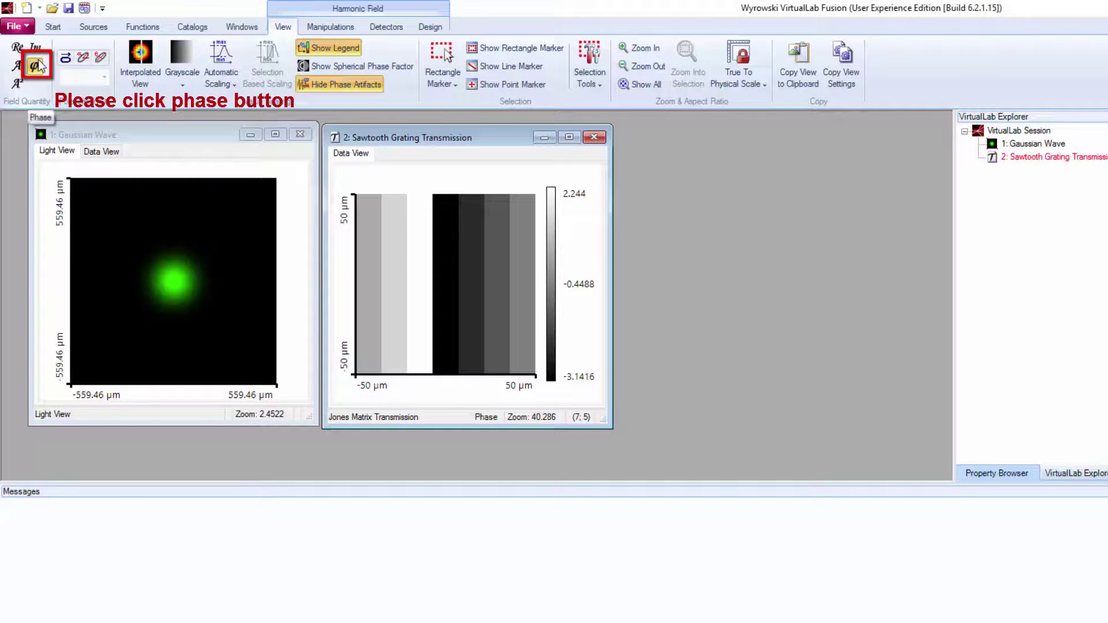
Step: Look over the available catalogs and window-management commands, and make the Gaussian Wave the active document
left_click(195, 27)
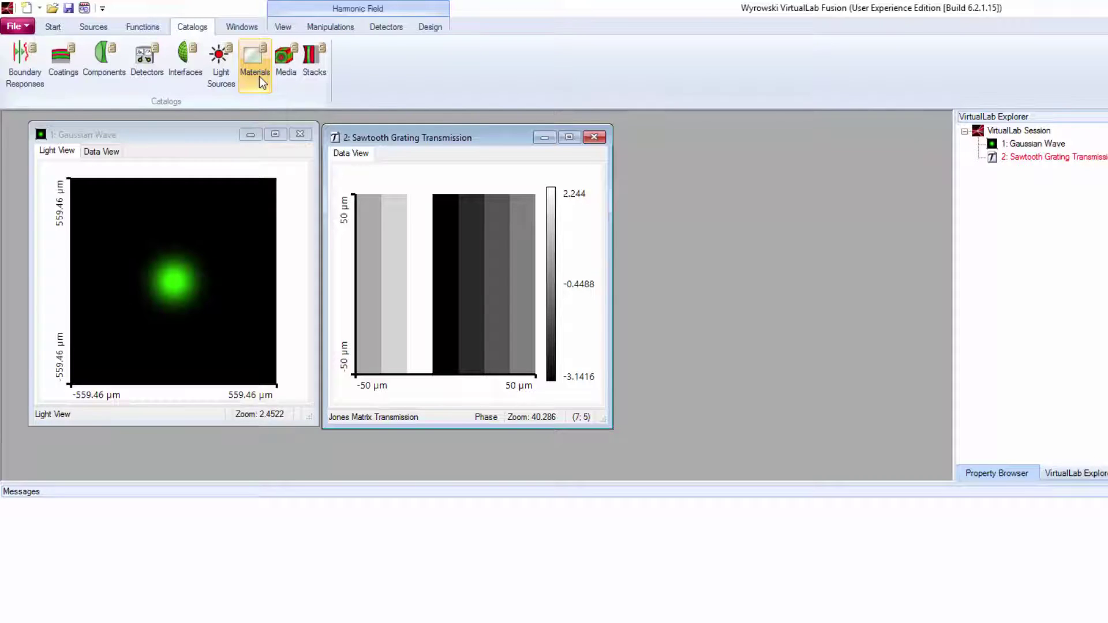
left_click(238, 27)
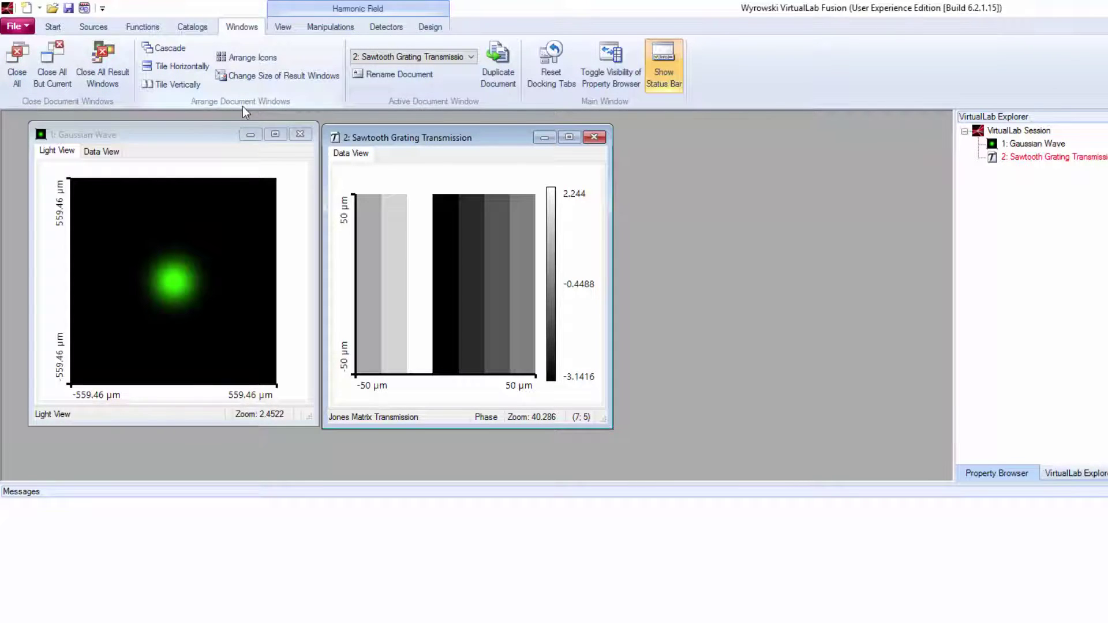
left_click(445, 60)
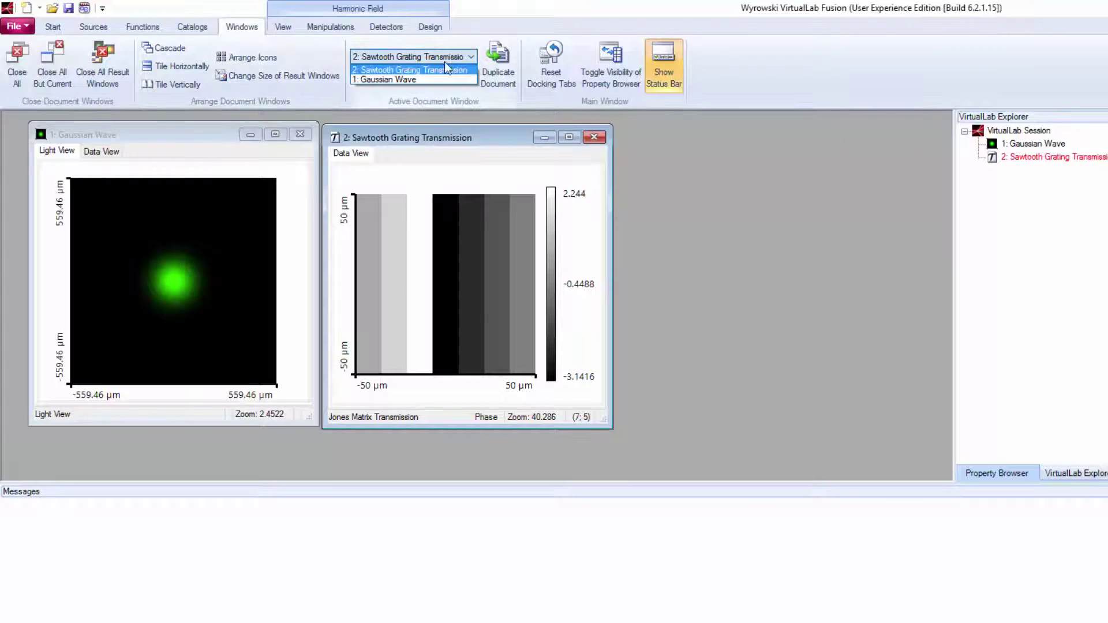
left_click(432, 78)
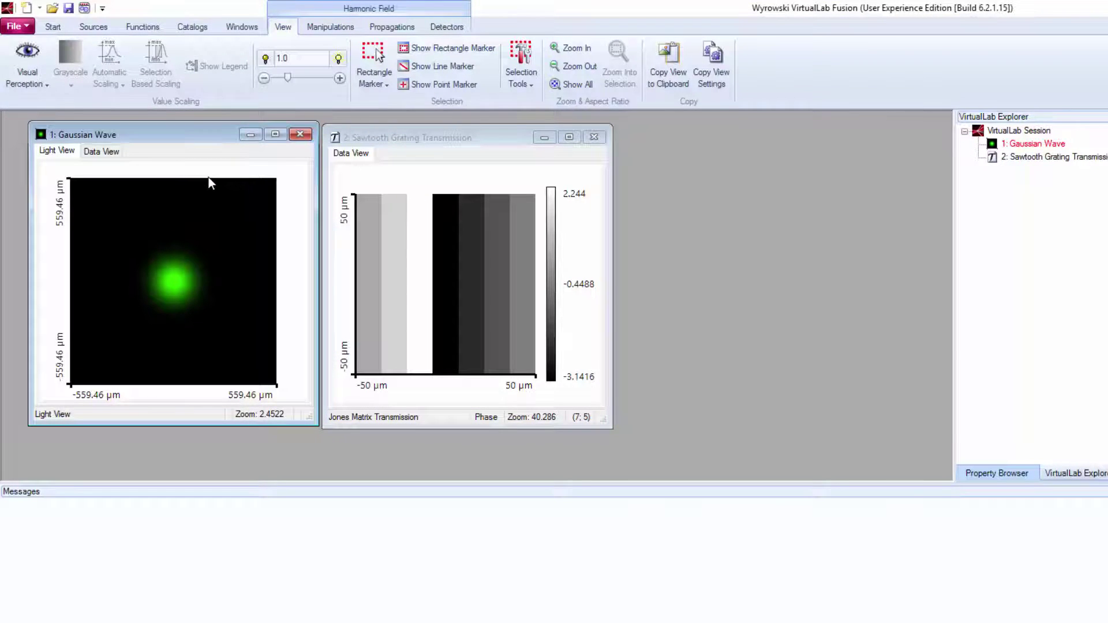
Step: Compare the manipulation operations offered for the sawtooth grating transmission with those for the Gaussian wave
left_click(414, 151)
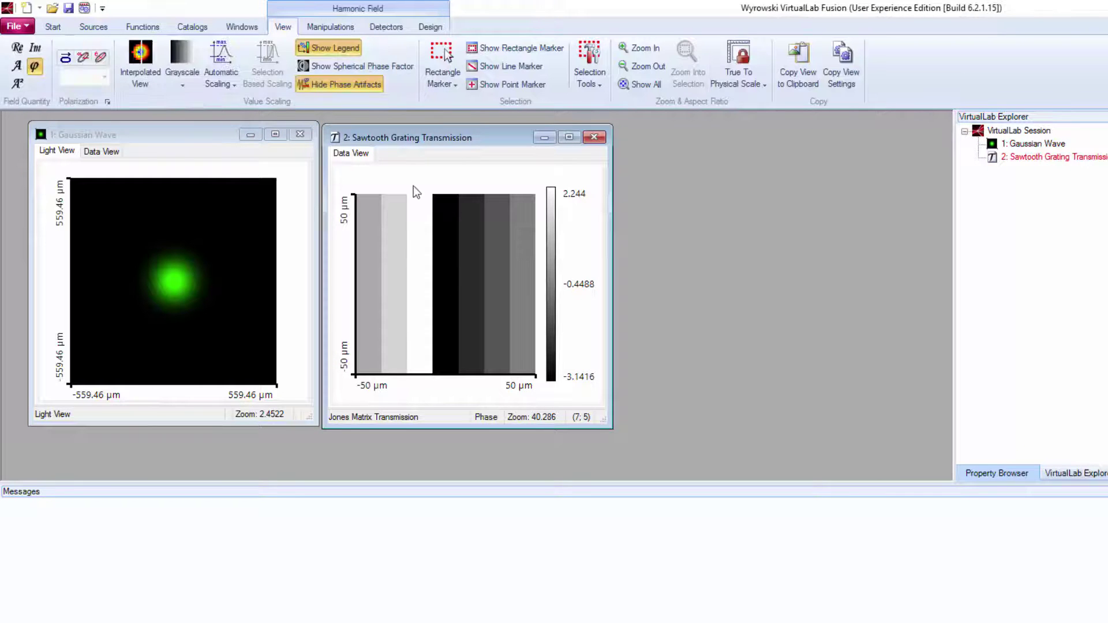
left_click(334, 26)
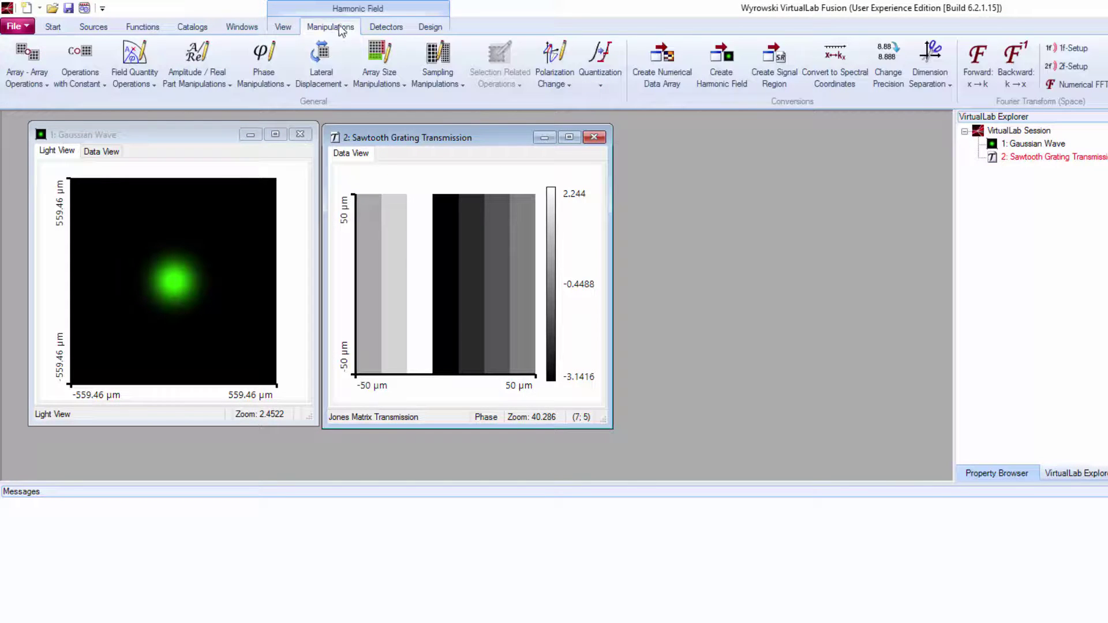
left_click(191, 138)
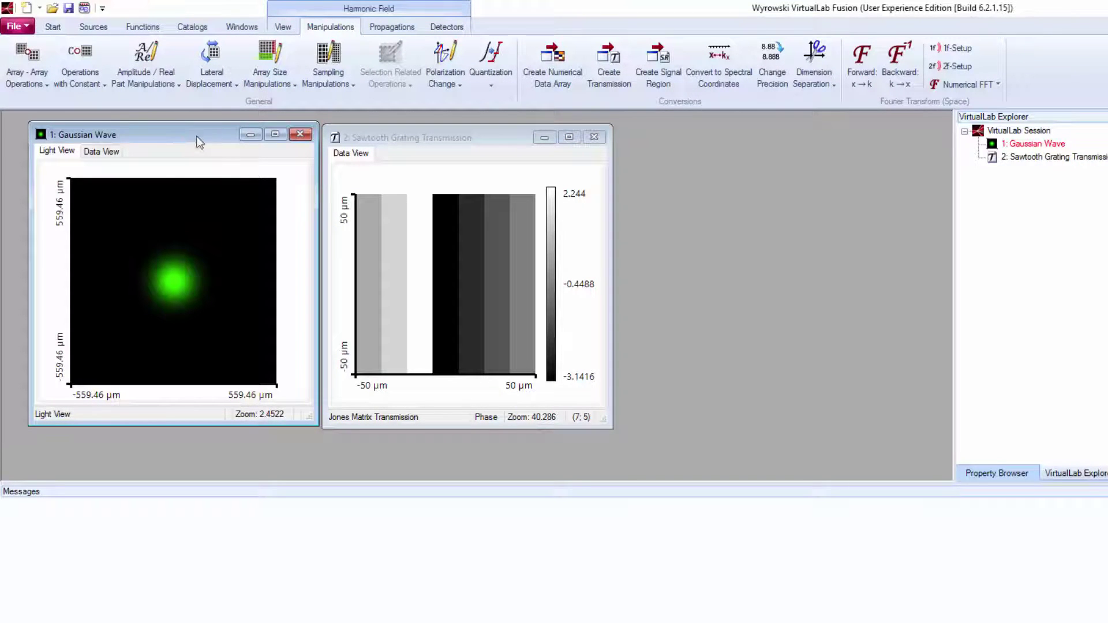
Step: Examine the view, manipulation, propagation and detector commands available for the Gaussian wave
left_click(283, 28)
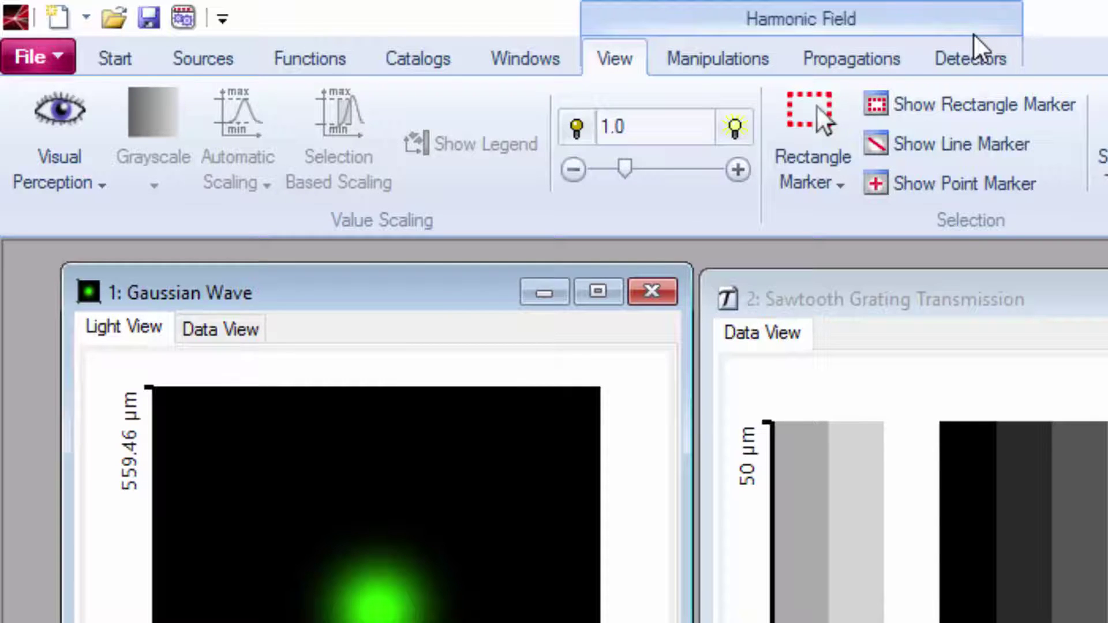
left_click(705, 66)
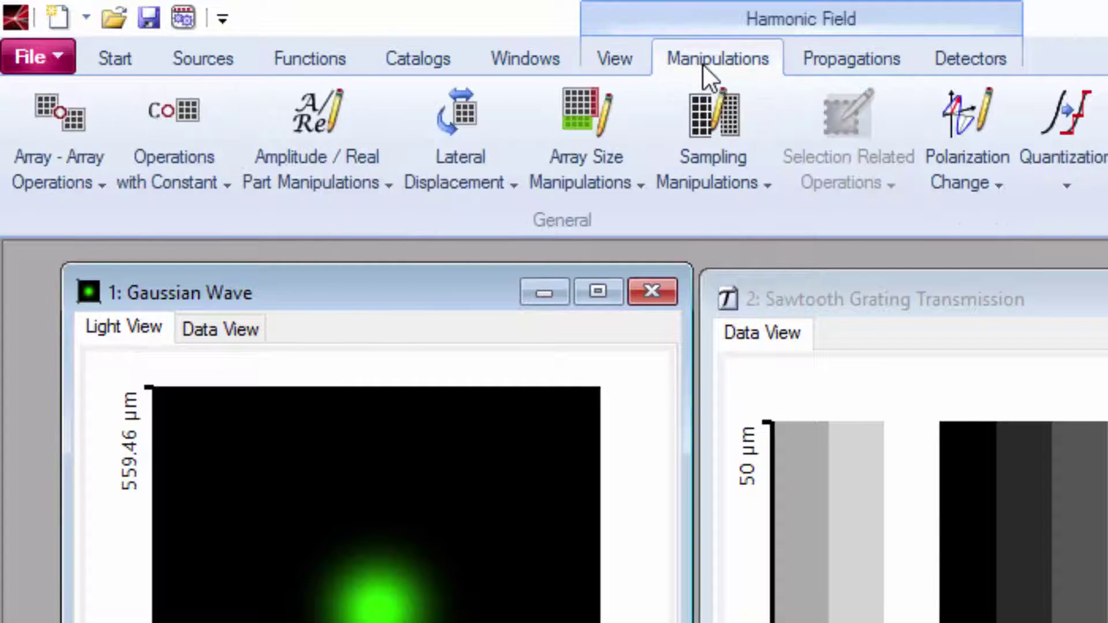
left_click(836, 64)
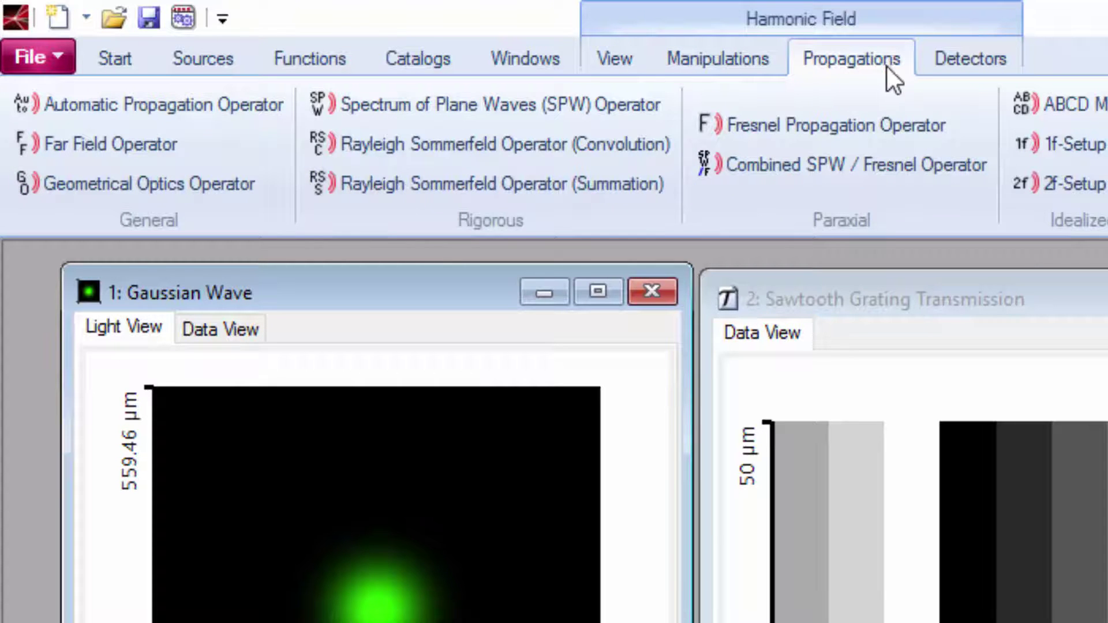
left_click(956, 65)
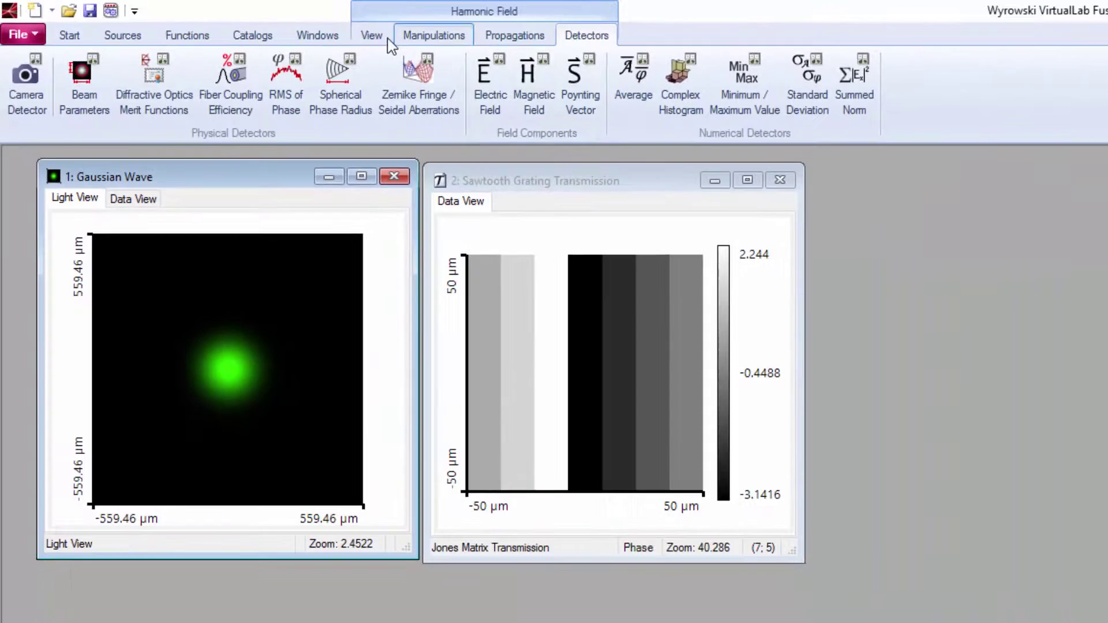
Step: Show the Gaussian wave's data view as the phase of the Ez component, coloured with Reverse Rainbow
left_click(387, 40)
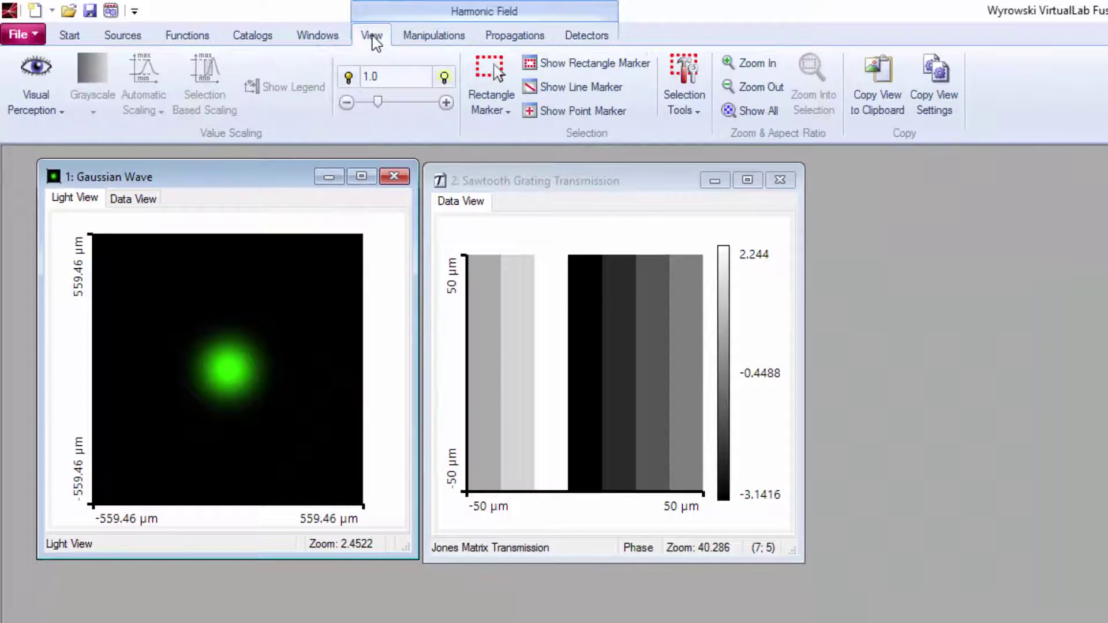
left_click(153, 201)
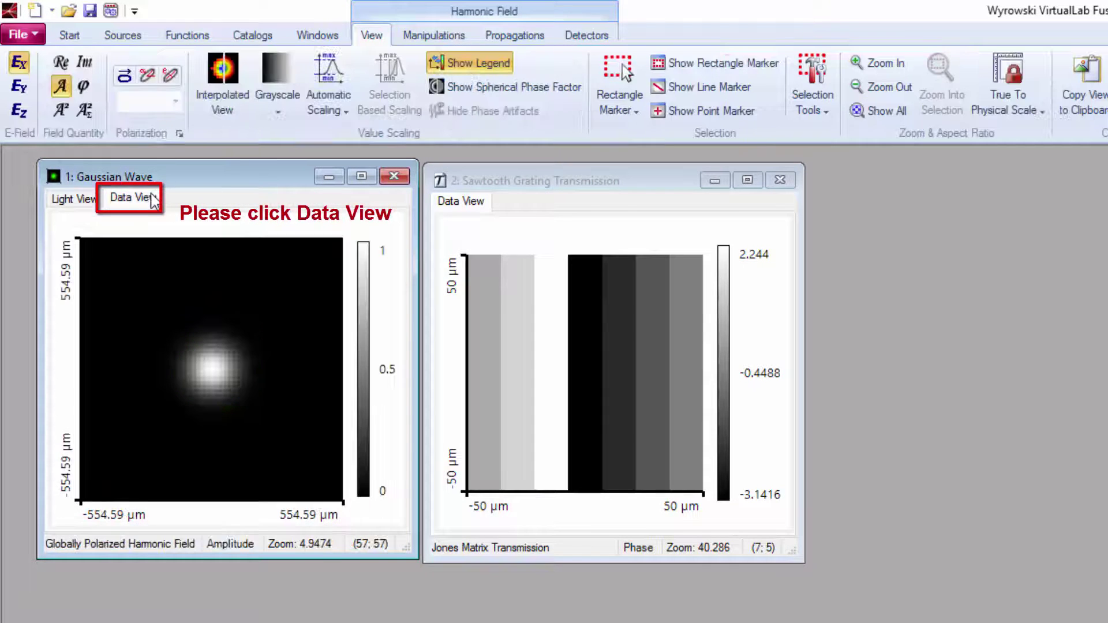
left_click(19, 109)
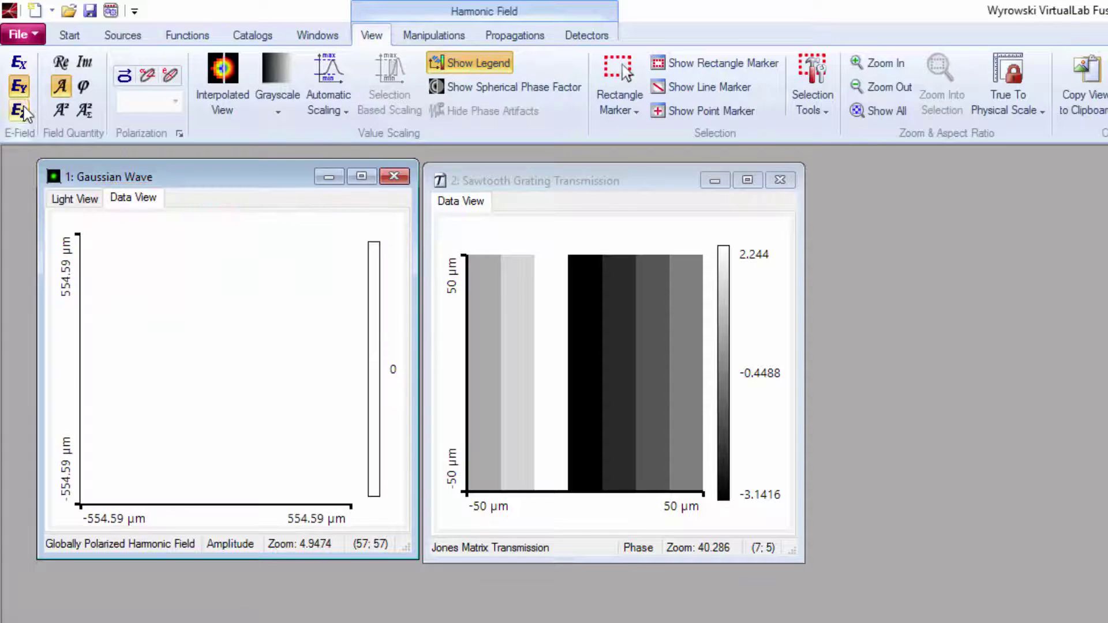
left_click(84, 88)
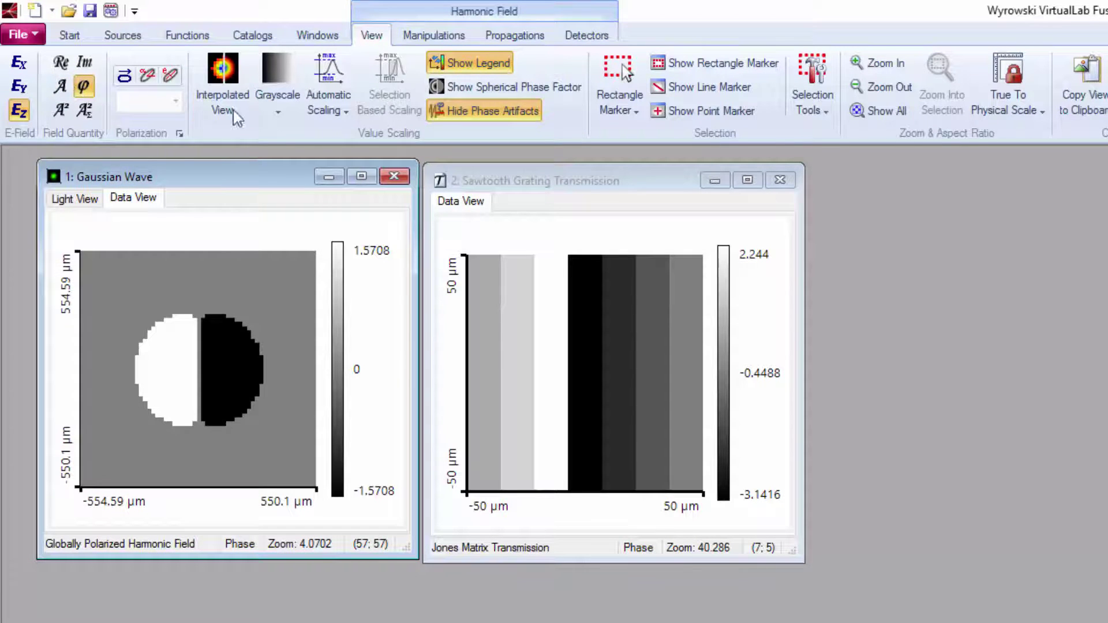
left_click(281, 107)
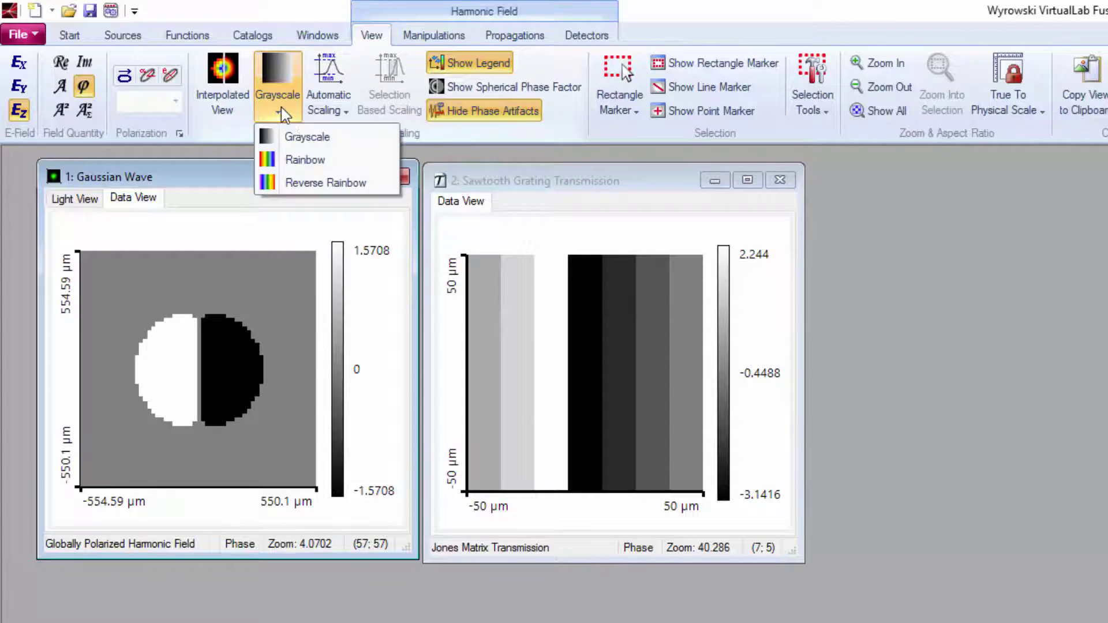
left_click(292, 181)
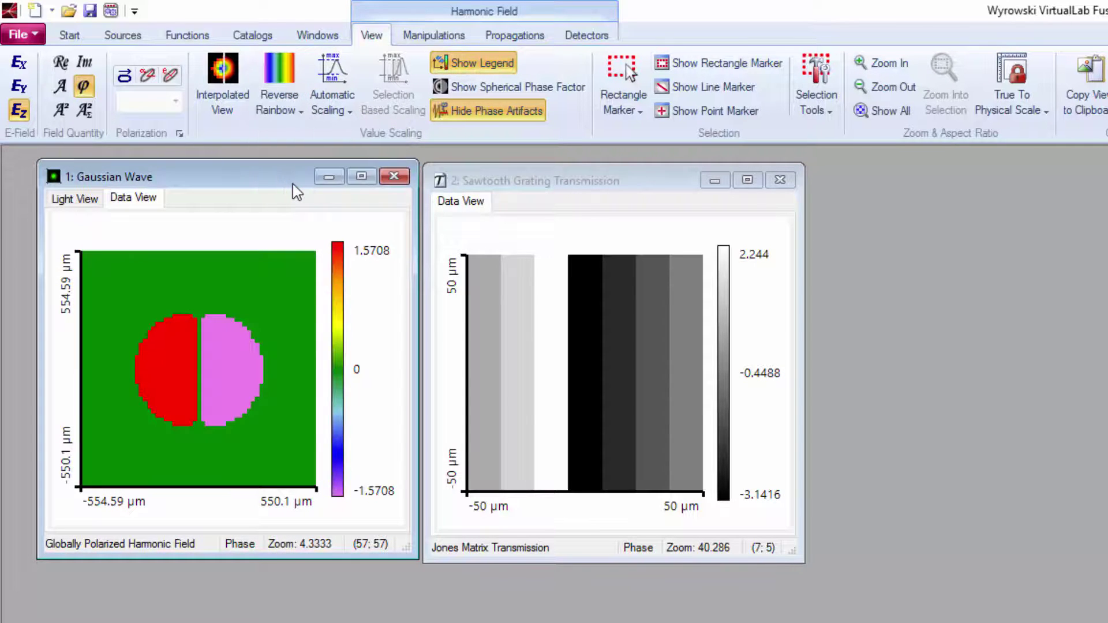
Step: Review the manipulation, propagation and detector commands offered for the Gaussian Wave's harmonic field
left_click(430, 37)
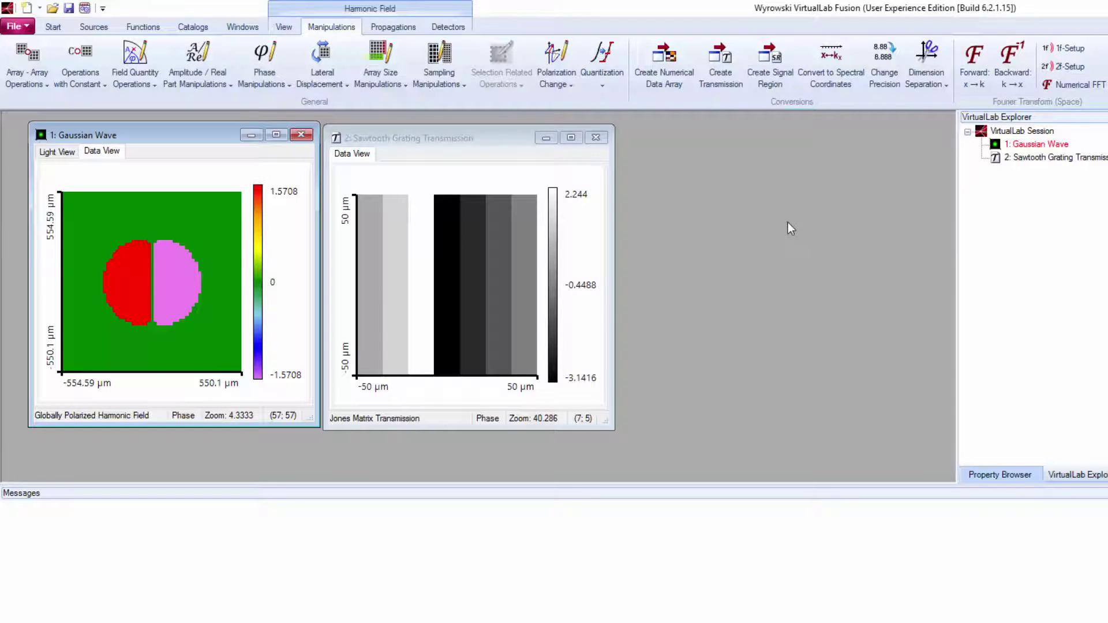
left_click(407, 27)
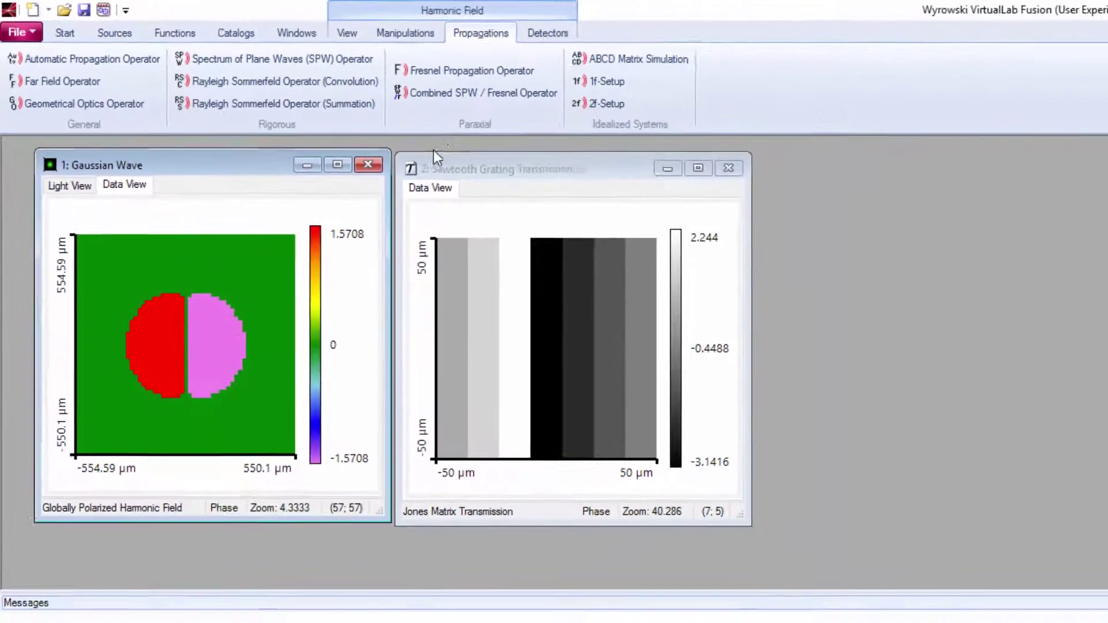
left_click(536, 32)
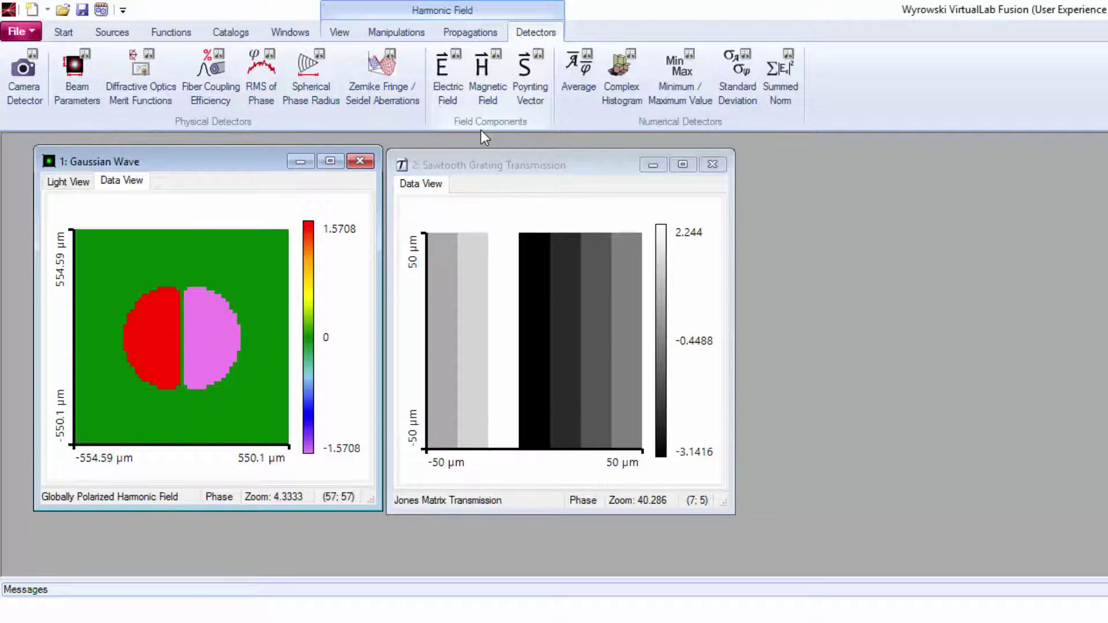
Step: Calculate the Gaussian Wave's Poynting vector, reposition the result window and display its Sz subset
left_click(532, 100)
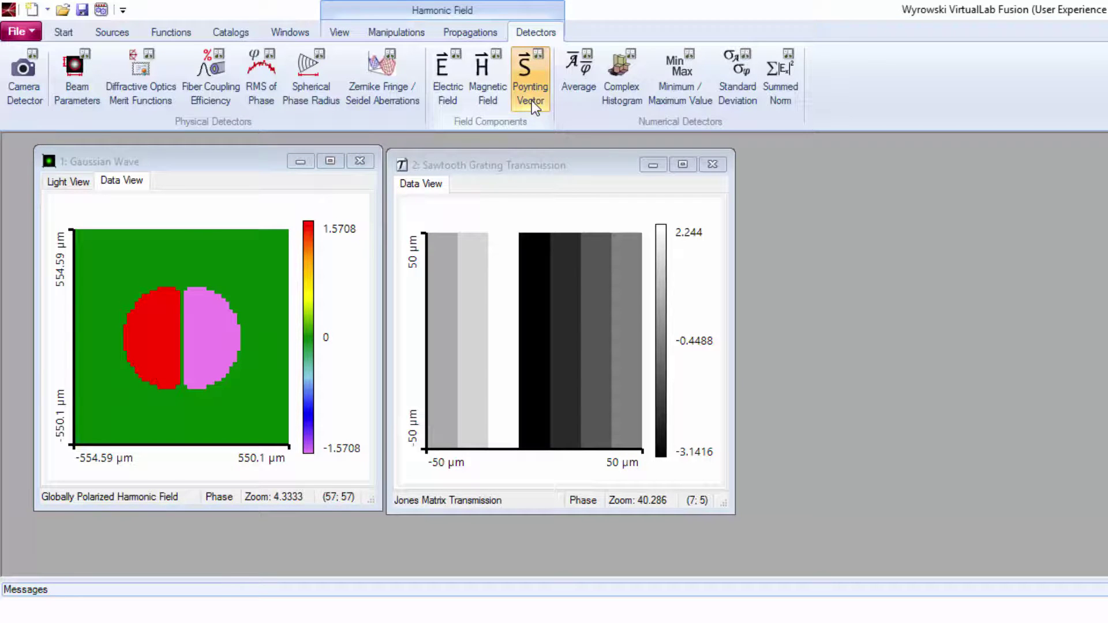
left_click_drag(269, 194, 409, 149)
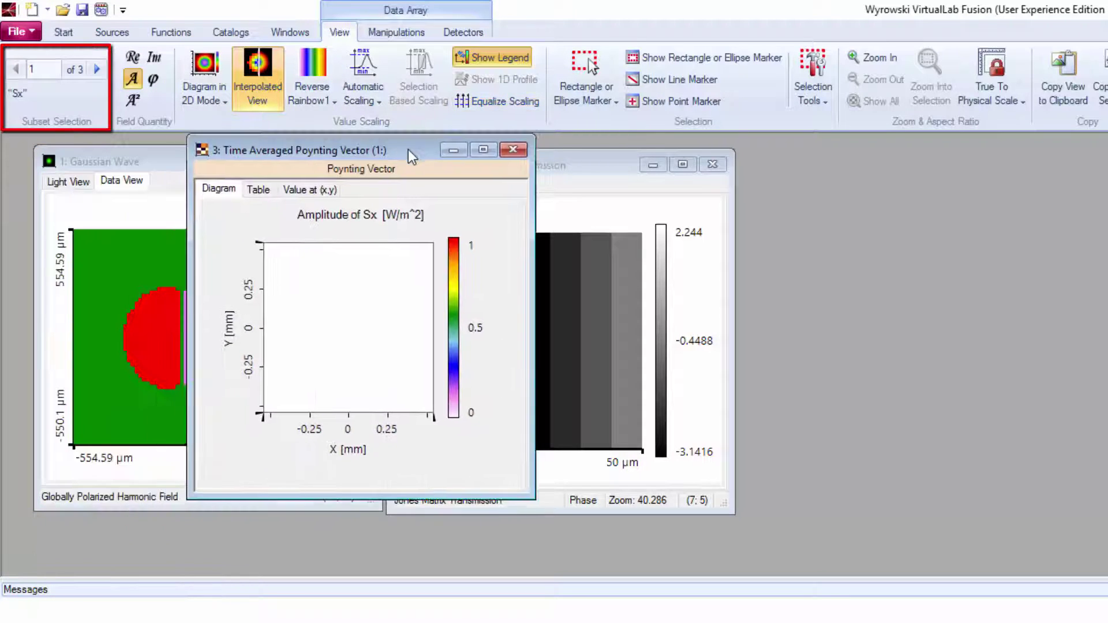
left_click(98, 68)
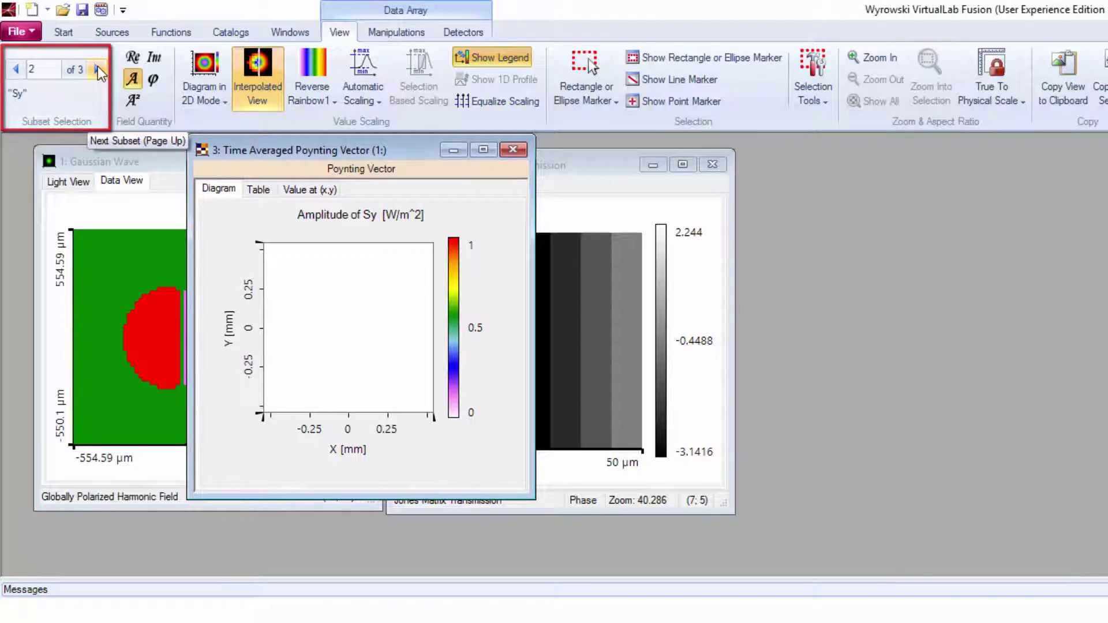
left_click(98, 68)
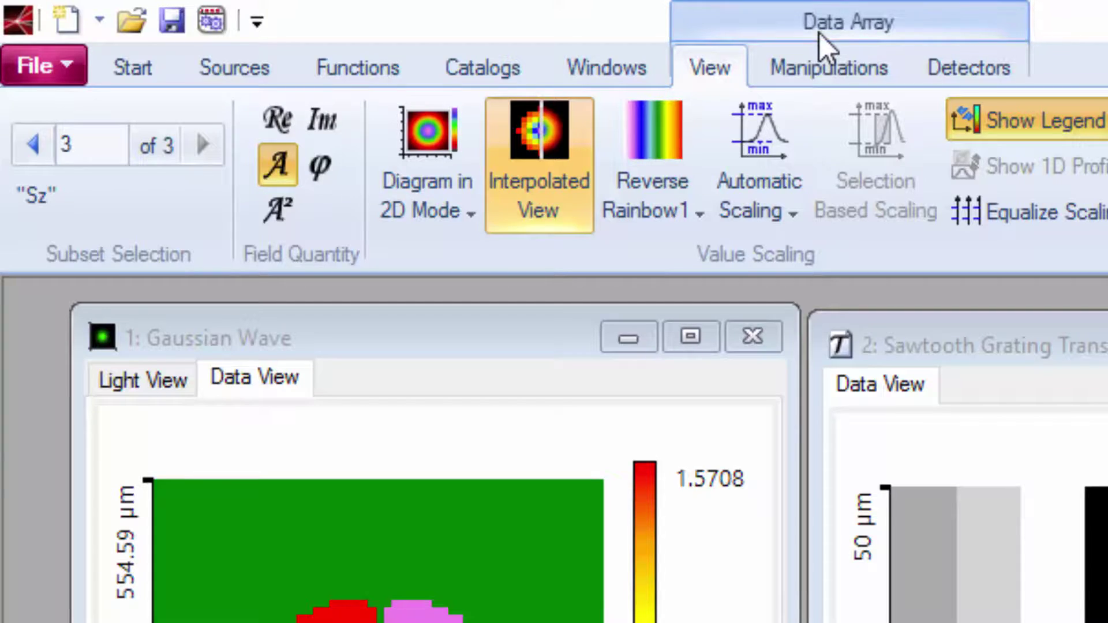
Step: Examine the manipulations, detectors and view properties available for the Poynting vector data array, and the session's document list
left_click(799, 74)
left_click(967, 72)
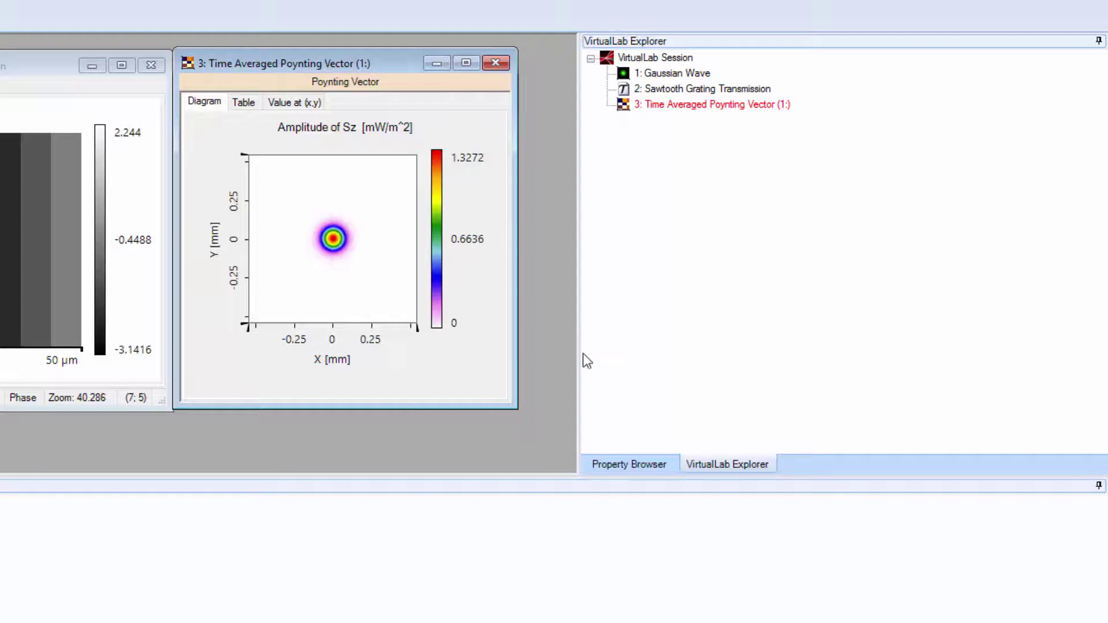
left_click(629, 466)
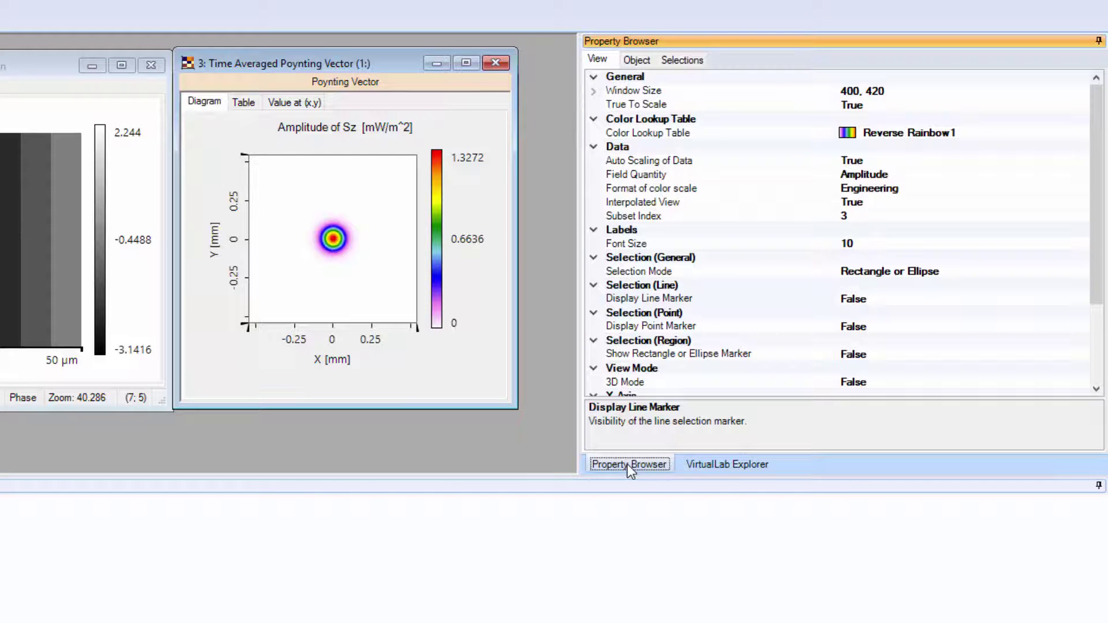
left_click(723, 472)
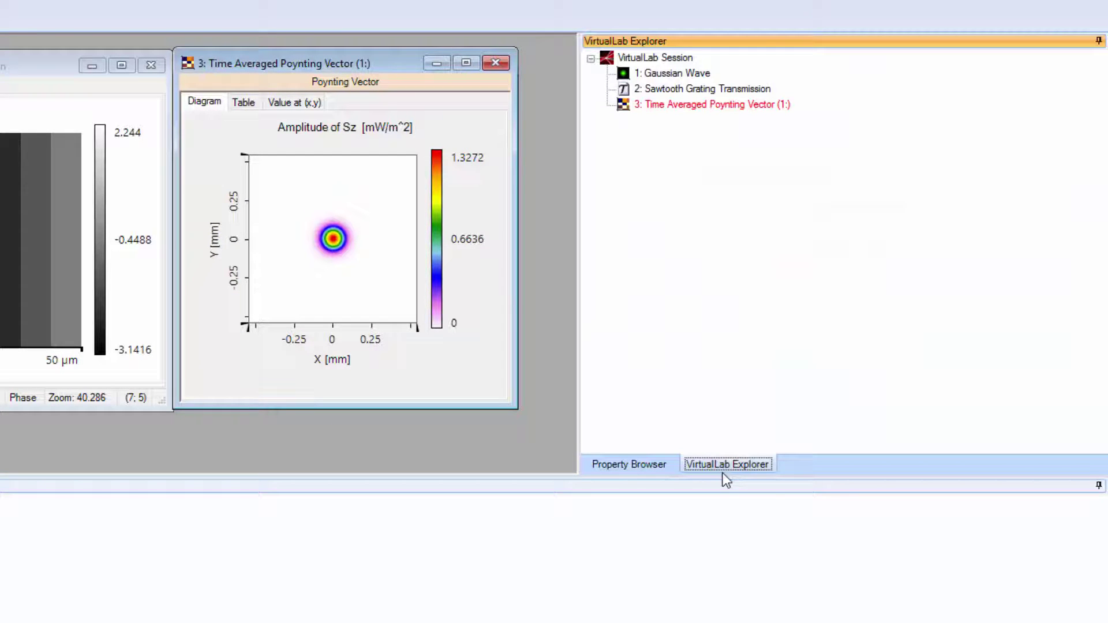
Step: Set the Gaussian Wave's wavelength to 632 nm in its properties and show its light view
left_click(639, 472)
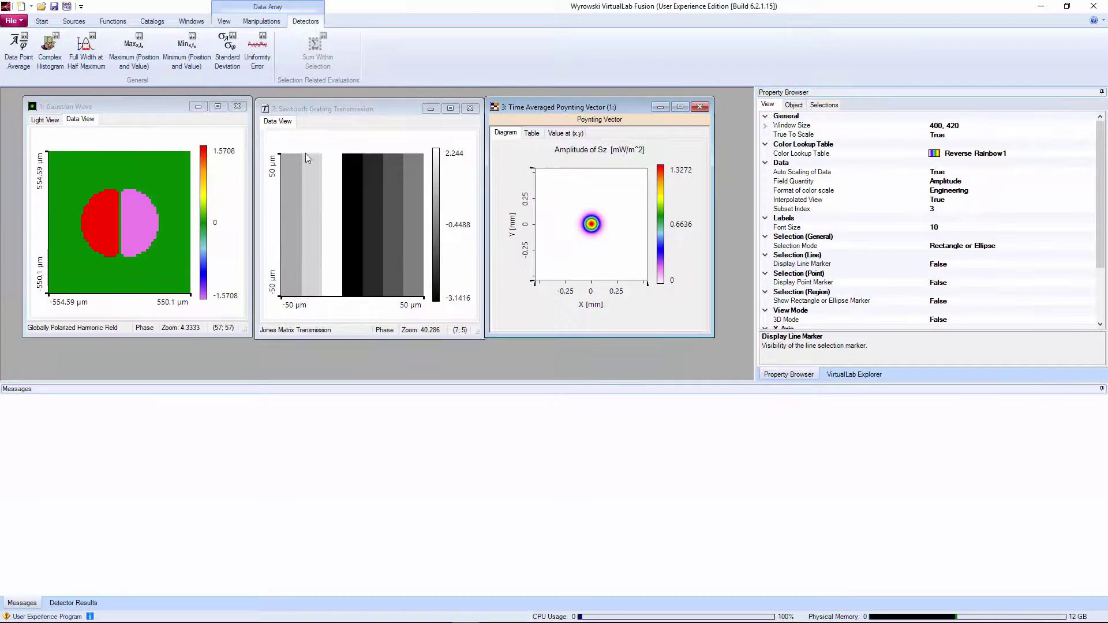
left_click(124, 105)
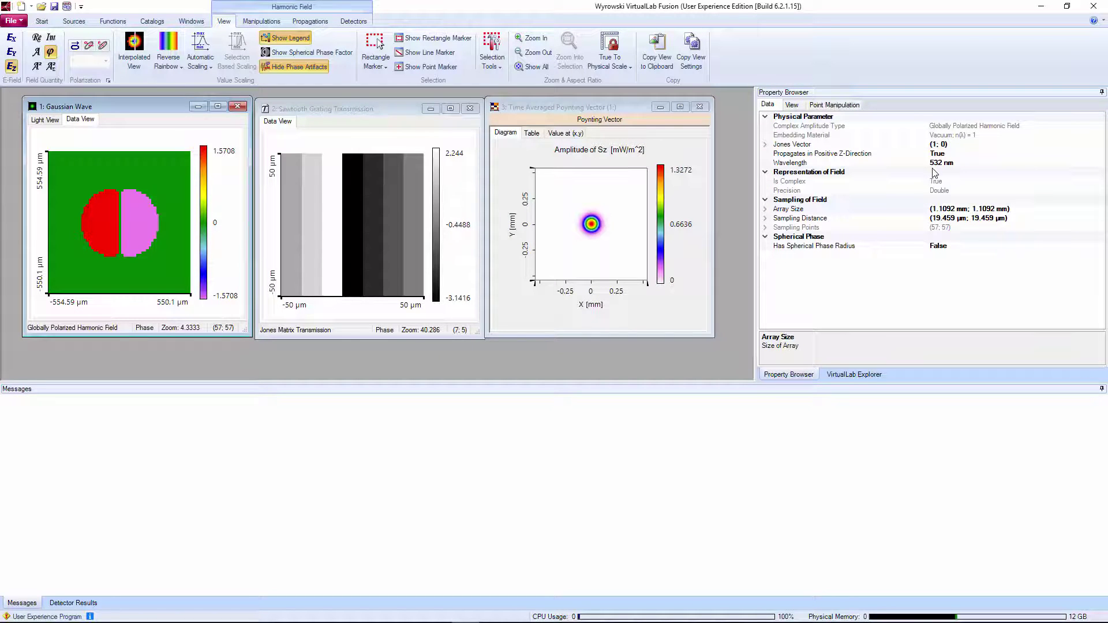
left_click(935, 163)
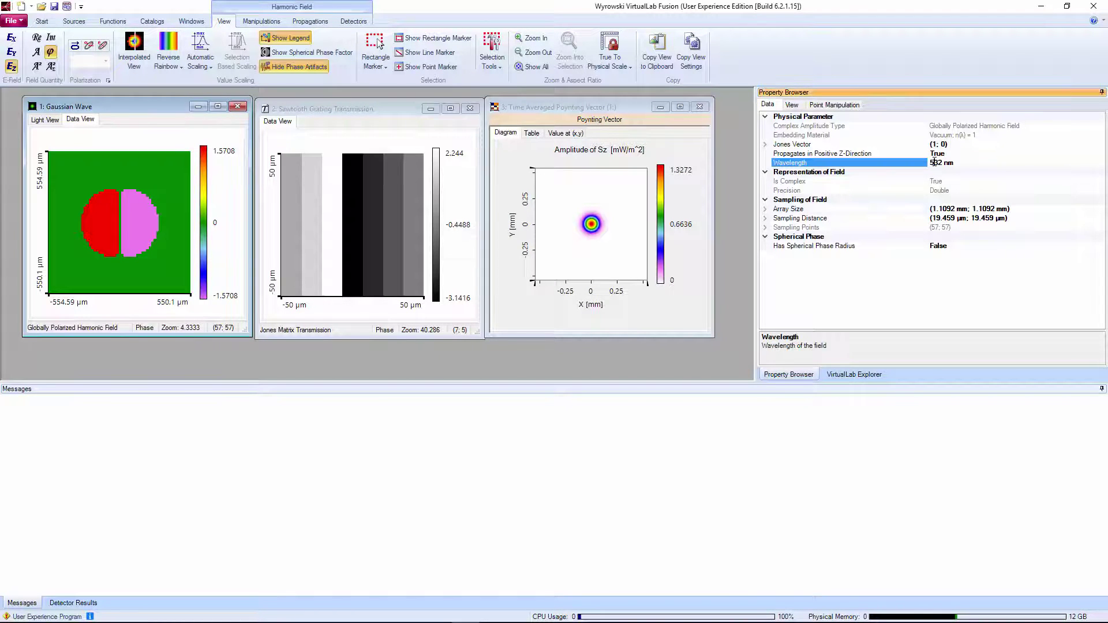
key("BackSpace")
type("6")
left_click(45, 120)
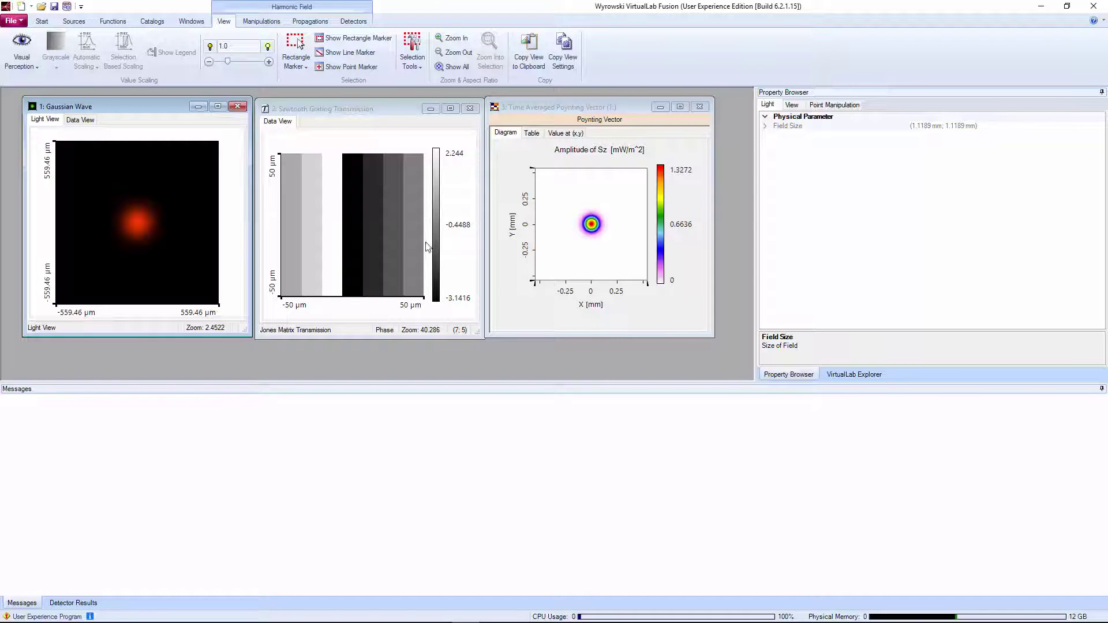
Step: Look over the session's open documents in the VirtualLab Explorer, the detector results table and the message log
left_click(881, 377)
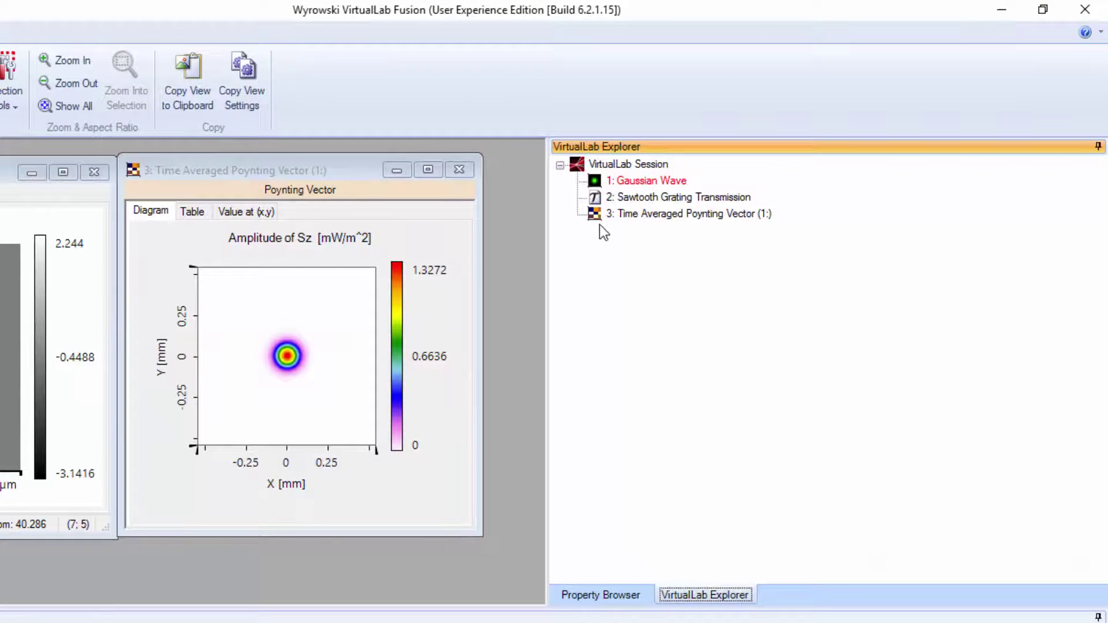
double_click(624, 218)
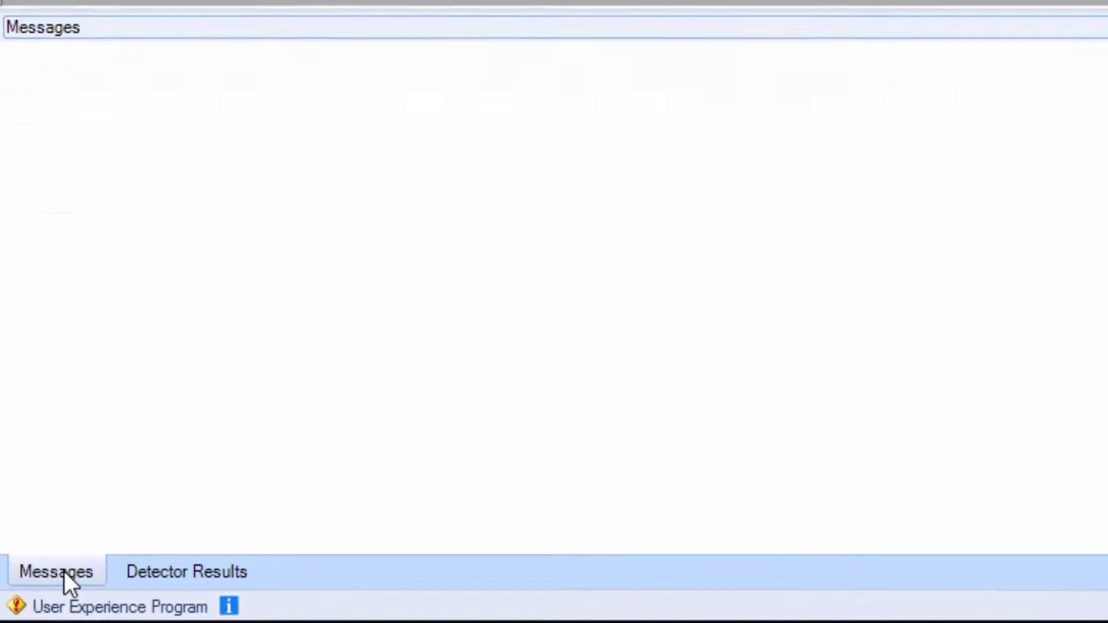
left_click(175, 574)
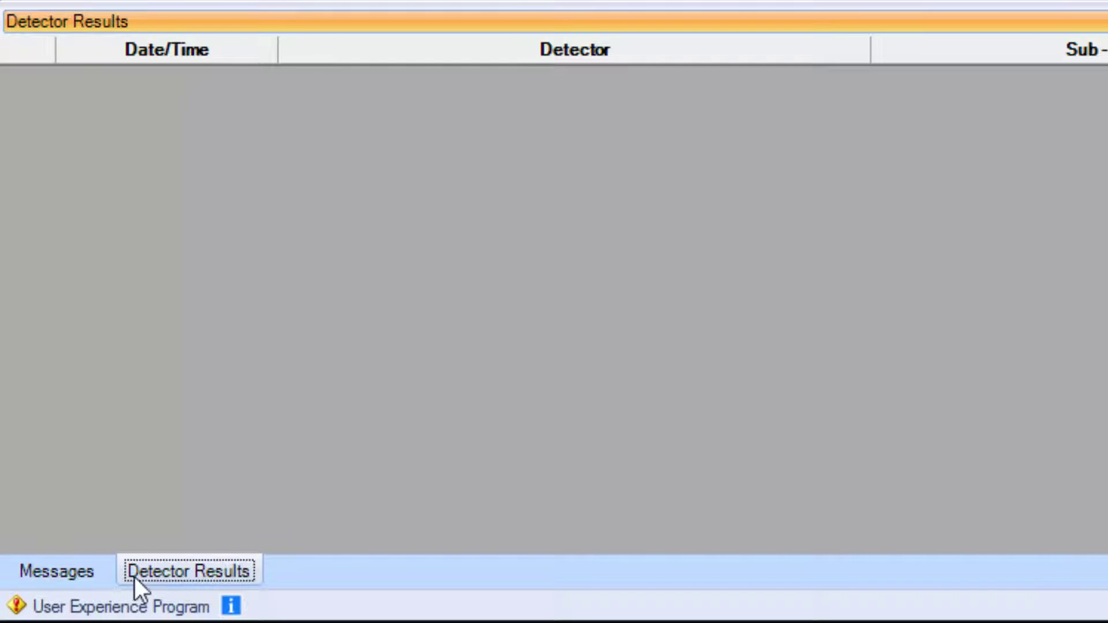
left_click(67, 575)
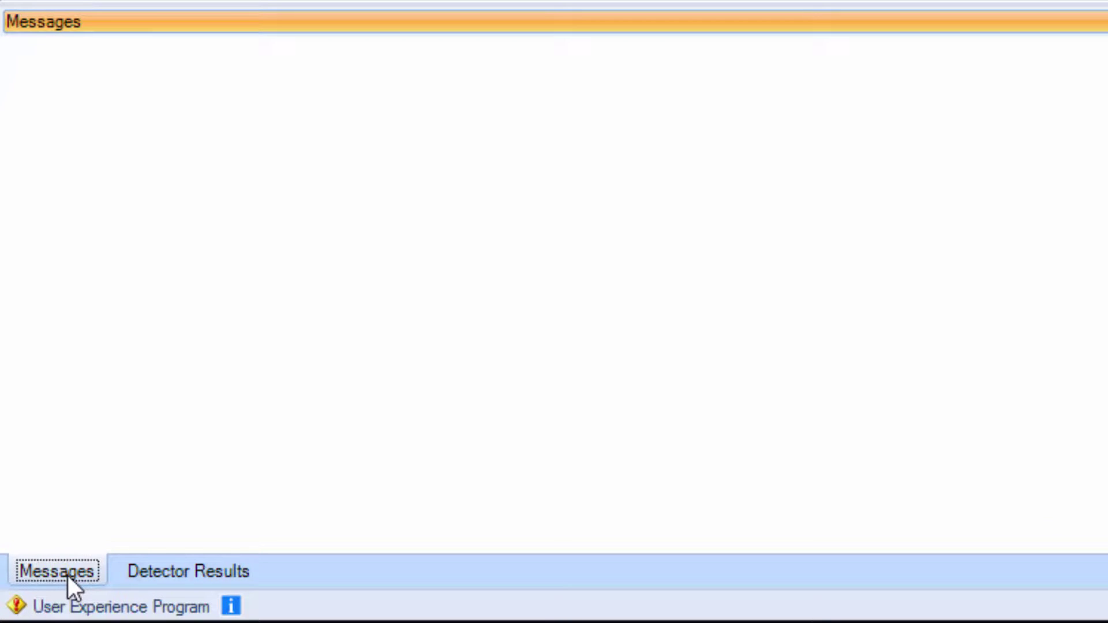
Step: Evaluate the Gaussian Wave's beam parameters for the Ex component with the default settings, with the detector results table shown
left_click(184, 577)
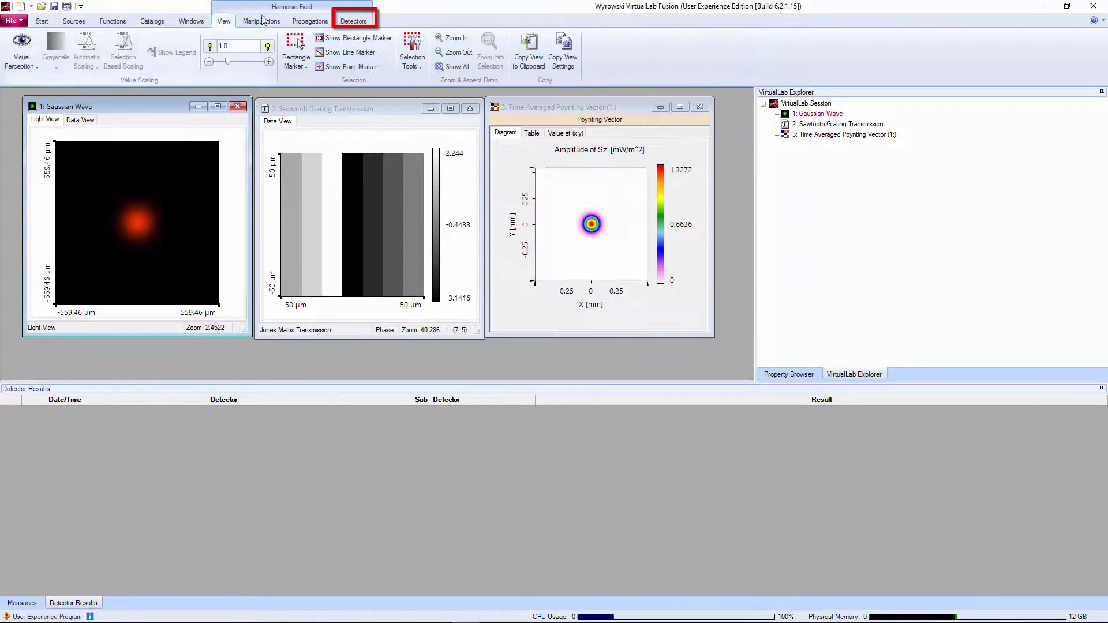
left_click(353, 21)
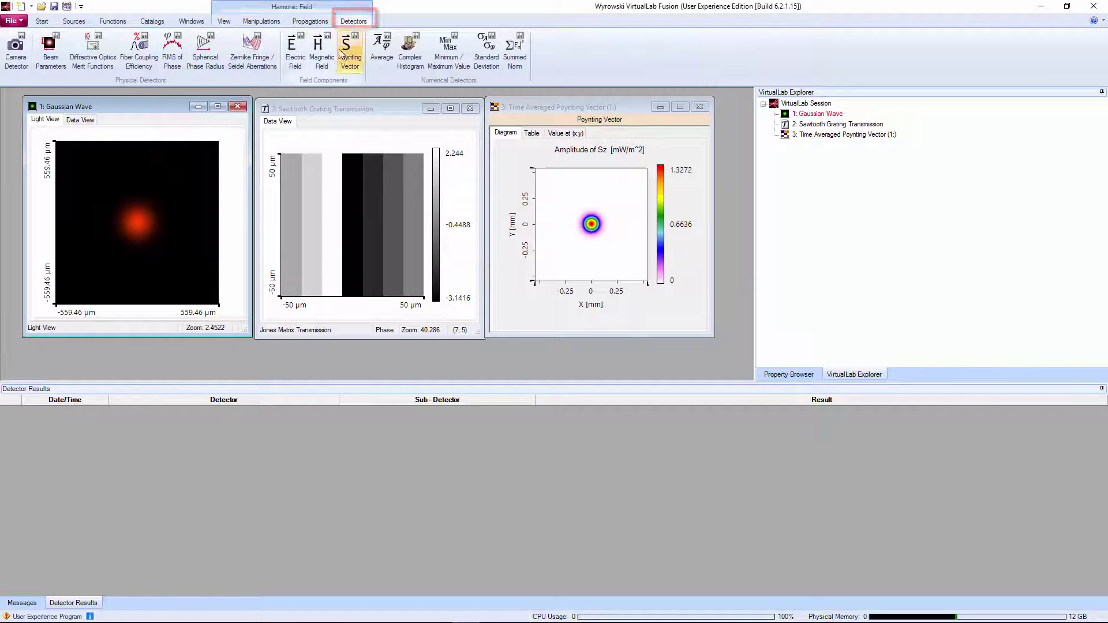
left_click(50, 48)
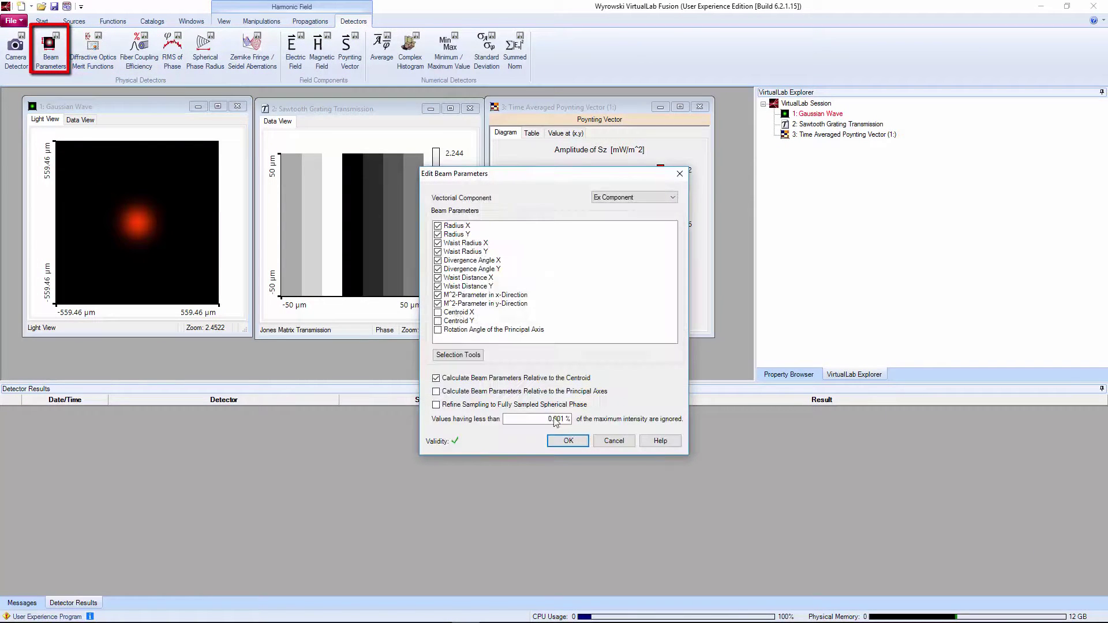
left_click(571, 441)
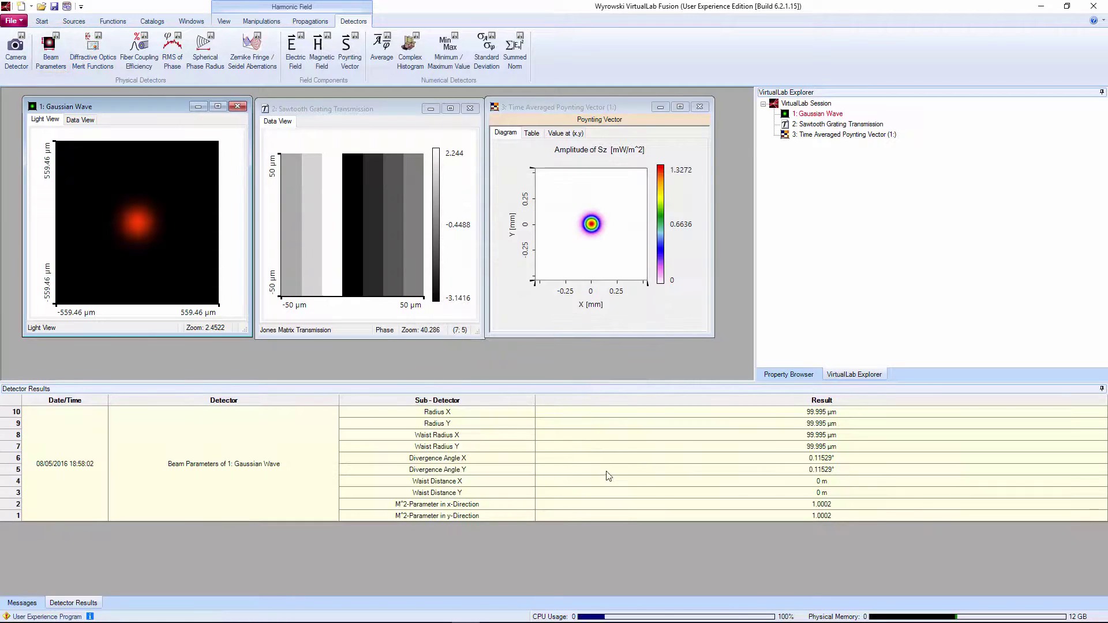